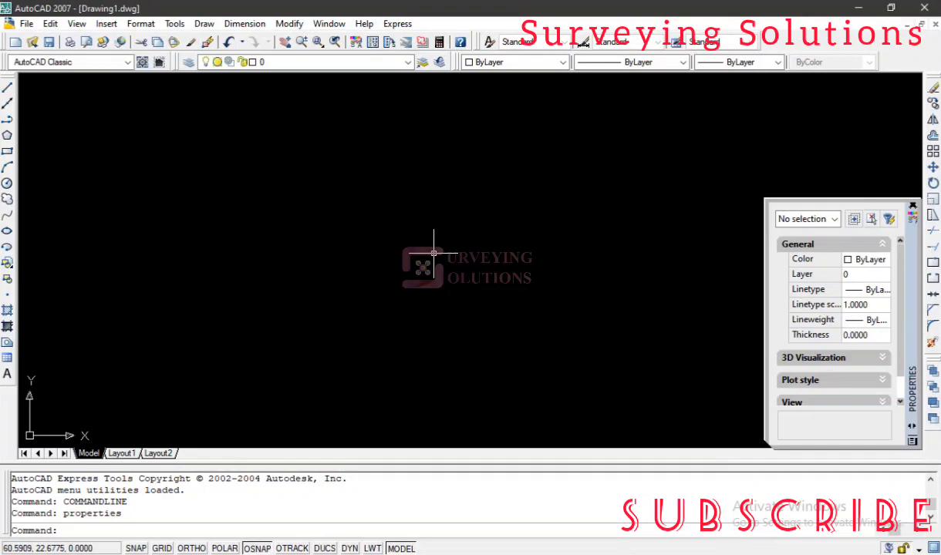
Zoom to extents and run APPLOAD to browse the LISPS folder with coor and TE_TableExport
{"action": "type", "text": "z"}
{"action": "key", "text": "Return"}
{"action": "type", "text": "e"}
{"action": "key", "text": "Return"}
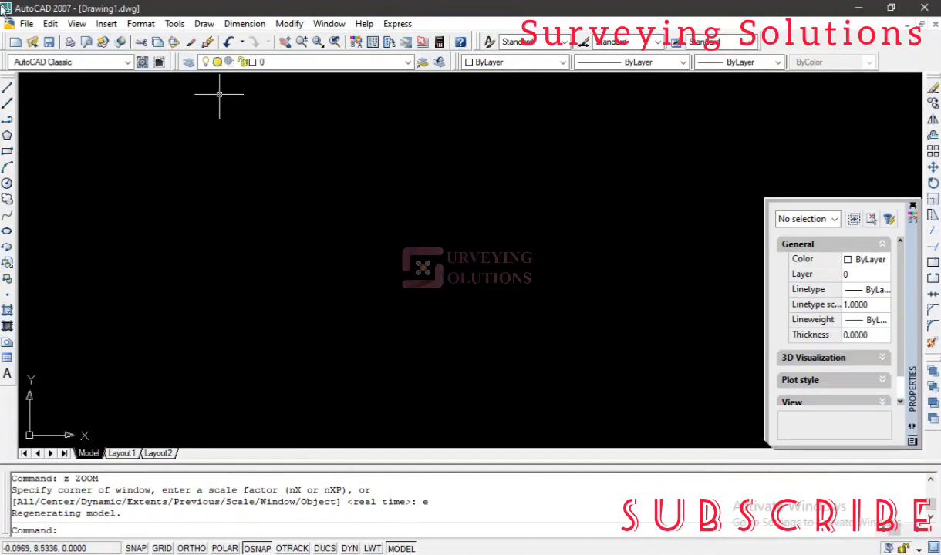
{"action": "left_click", "coordinate": [175, 24]}
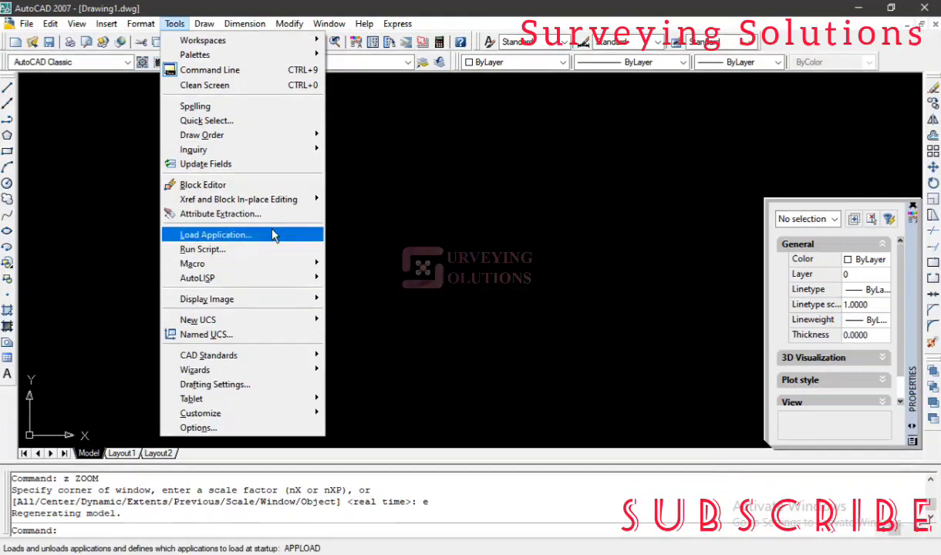
{"action": "mouse_move", "coordinate": [299, 279]}
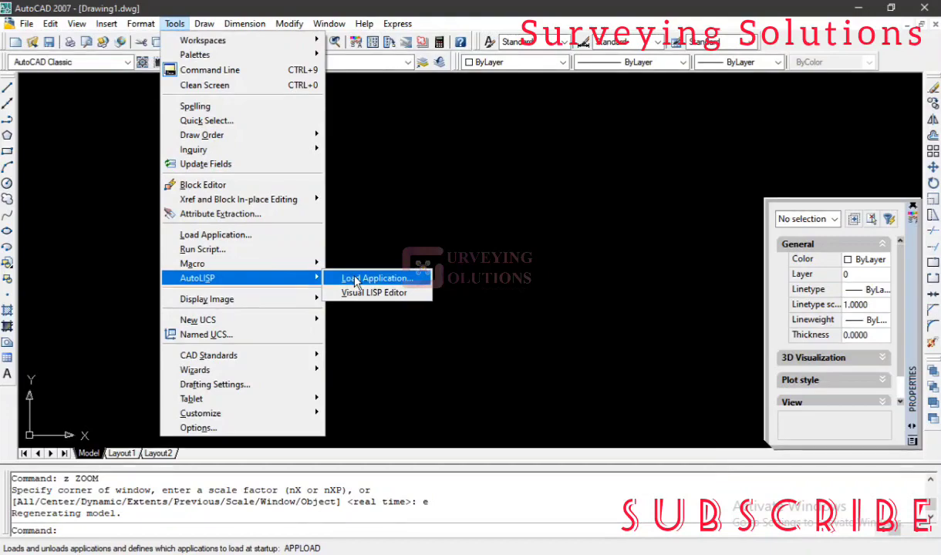
{"action": "left_click", "coordinate": [417, 238]}
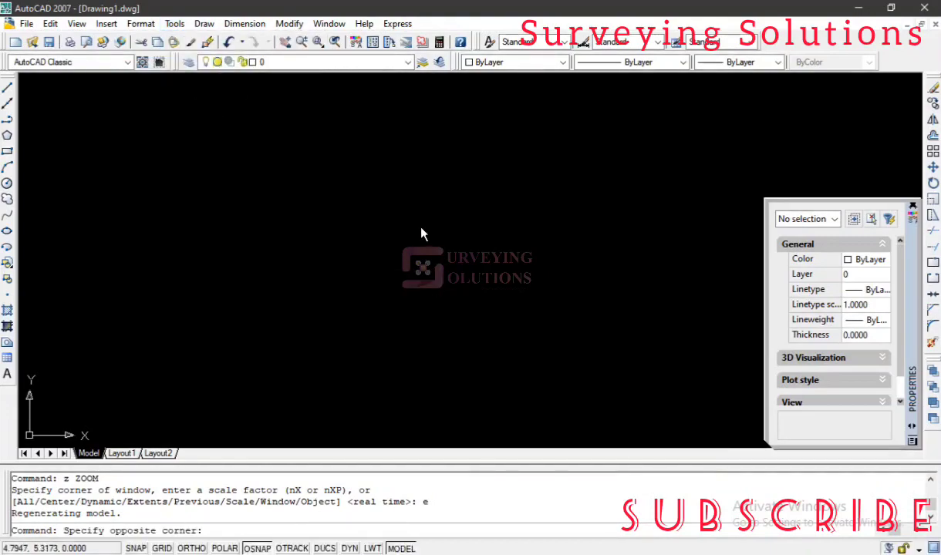
{"action": "left_click", "coordinate": [437, 189]}
{"action": "type", "text": "a"}
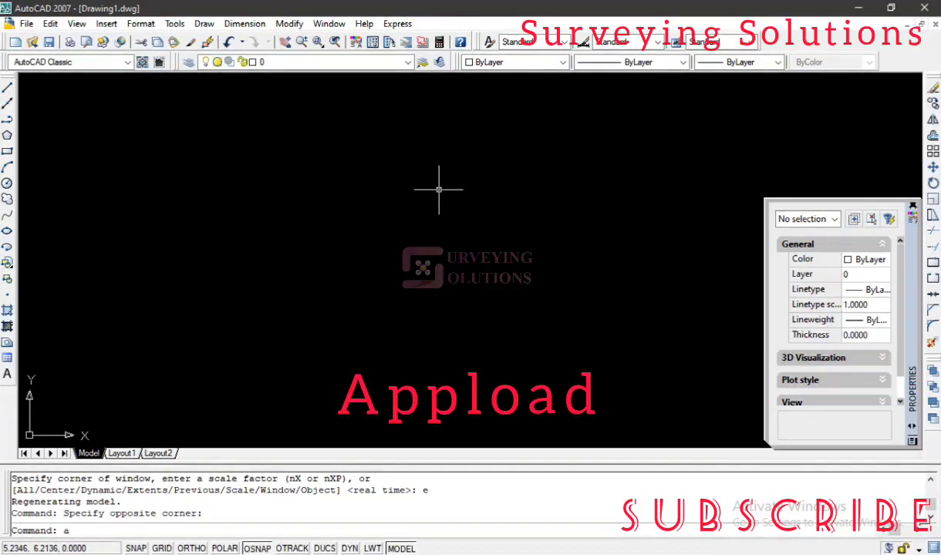
{"action": "type", "text": "ppload"}
{"action": "key", "text": "Return"}
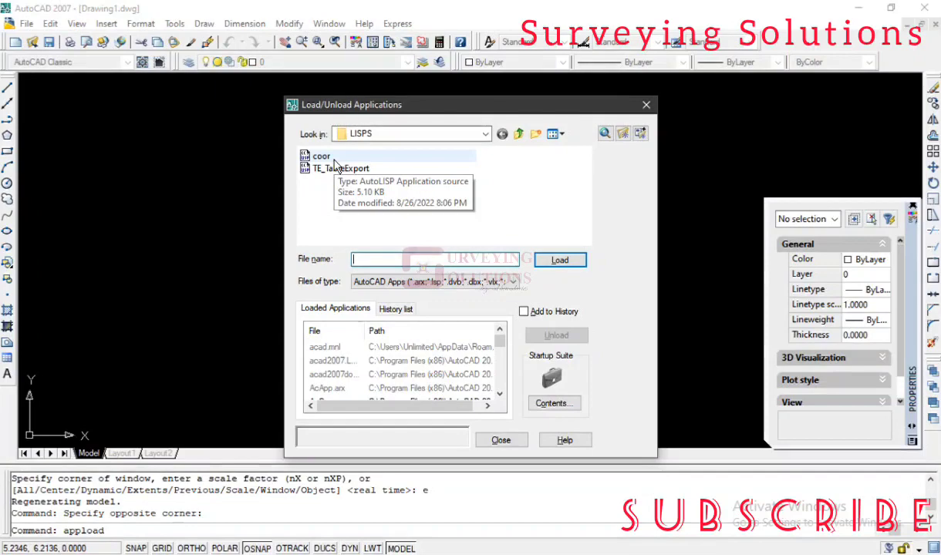
Load coor.lsp from the LISPS folder and close the loader dialog
{"action": "left_click", "coordinate": [335, 160]}
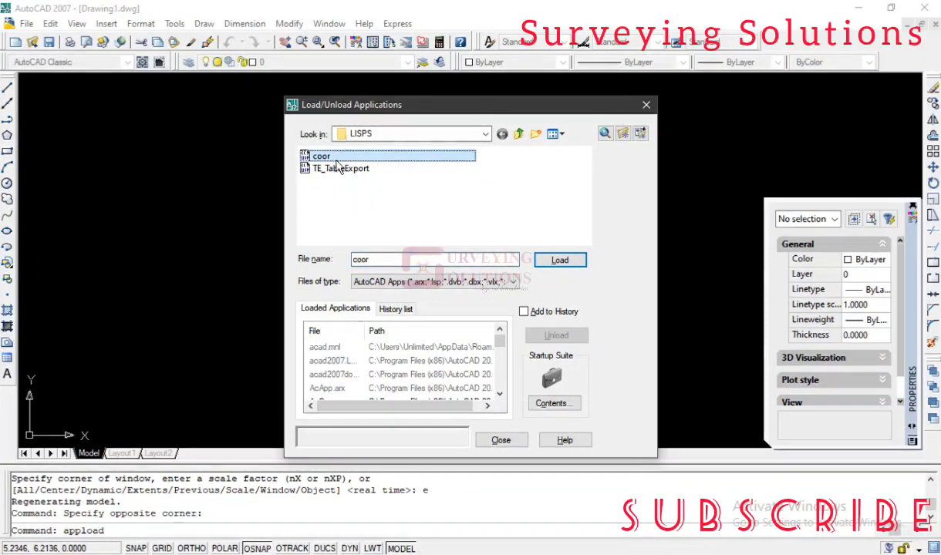
{"action": "left_click", "coordinate": [563, 262]}
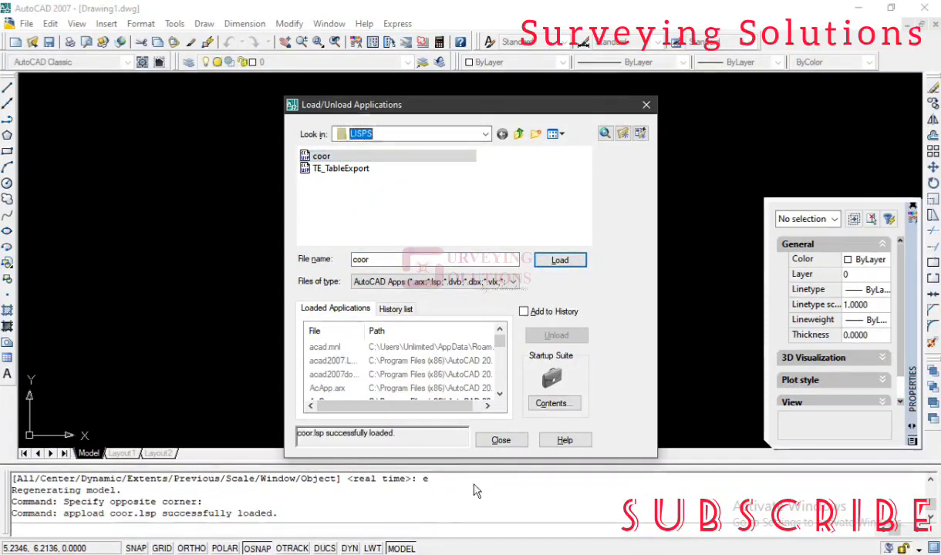
{"action": "left_click", "coordinate": [500, 441]}
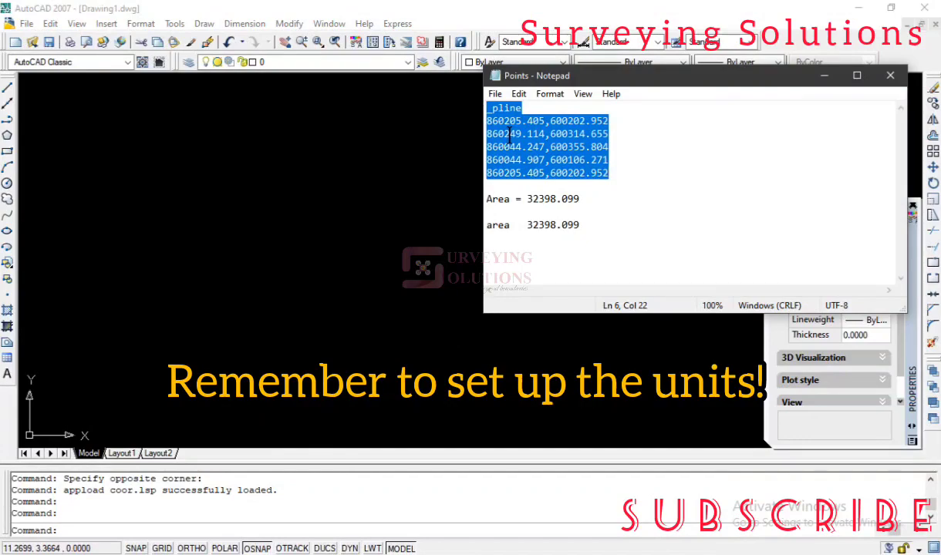
Paste the copied boundary coordinates into AutoCAD, cancel the attempt, and zoom to extents
{"action": "left_click", "coordinate": [351, 171]}
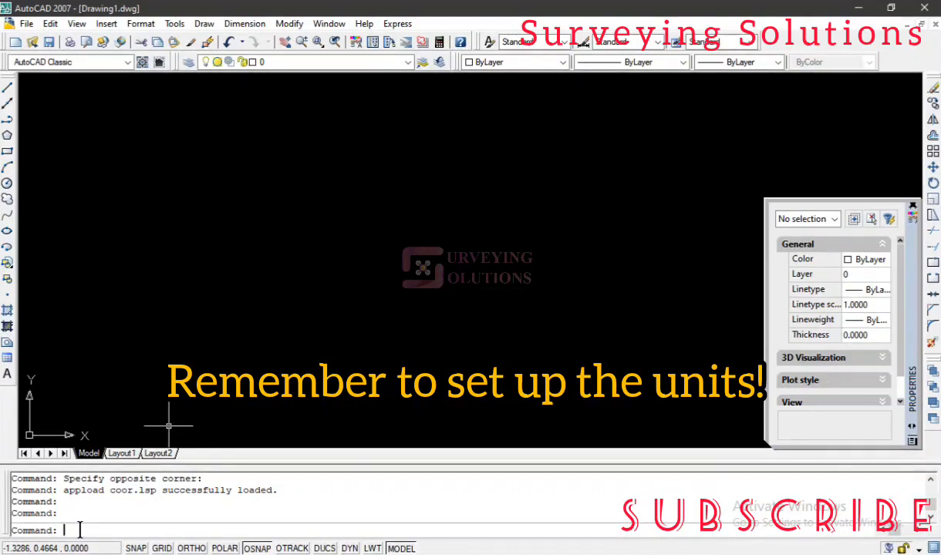
{"action": "right_click", "coordinate": [81, 529]}
{"action": "left_click", "coordinate": [115, 482]}
{"action": "key", "text": "Escape"}
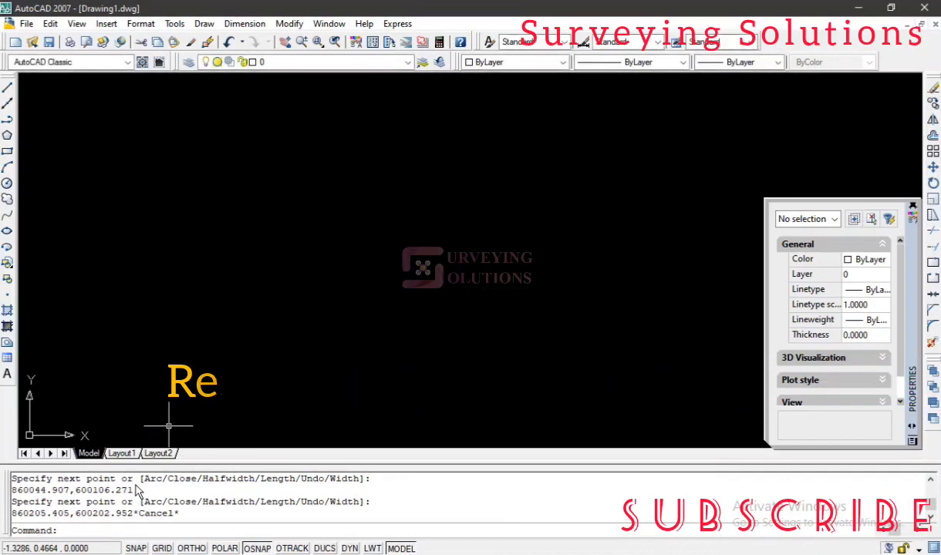
{"action": "type", "text": "z"}
{"action": "key", "text": "Return"}
{"action": "type", "text": "e"}
{"action": "key", "text": "Return"}
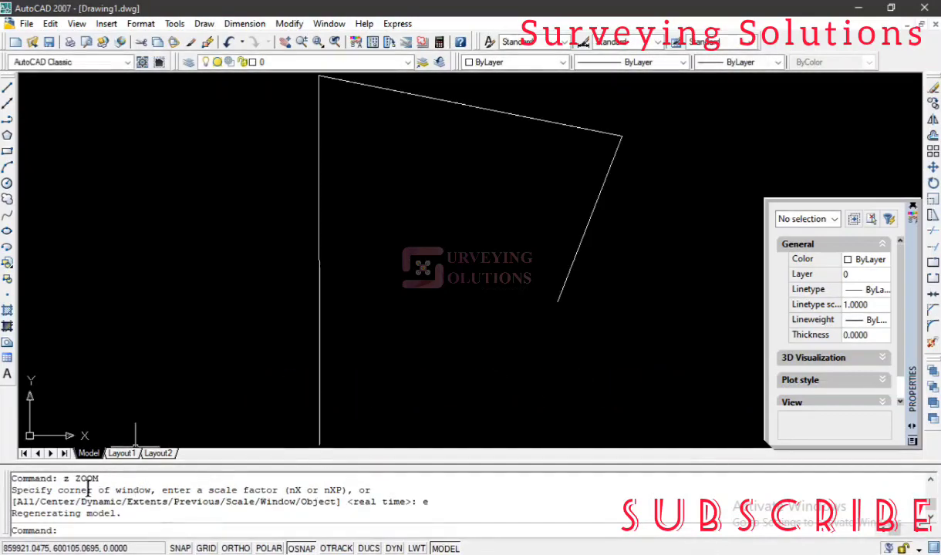
Paste the coordinates again to draw the closed four-sided boundary polyline
{"action": "right_click", "coordinate": [79, 530]}
{"action": "left_click", "coordinate": [116, 485]}
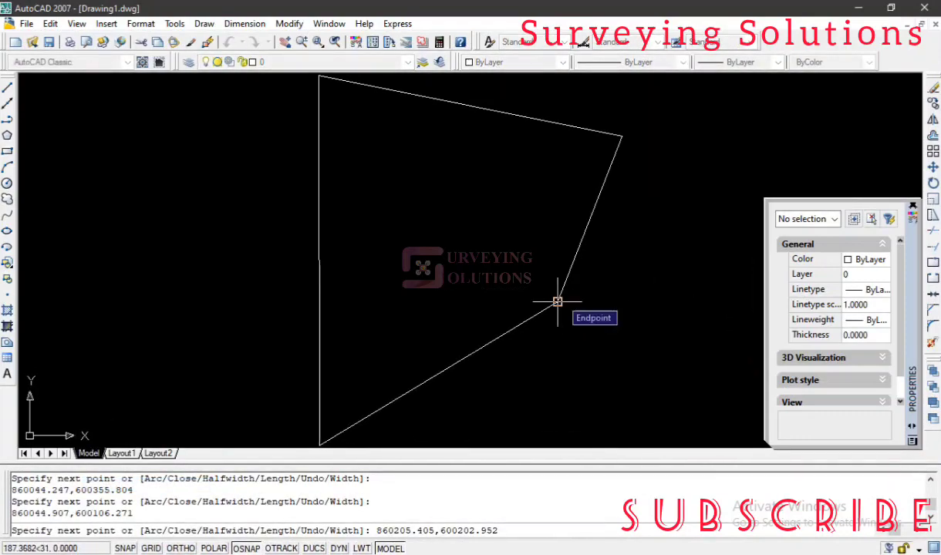
{"action": "key", "text": "Return"}
{"action": "key", "text": "Return"}
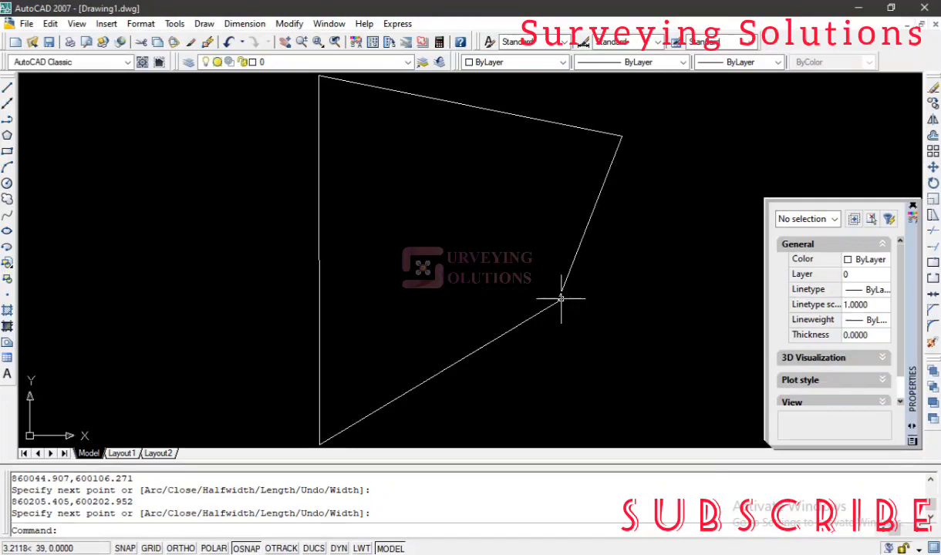
{"action": "scroll", "coordinate": [561, 299], "scroll_direction": "down", "scroll_amount": 3}
{"action": "scroll", "coordinate": [561, 301], "scroll_direction": "up", "scroll_amount": 1}
{"action": "scroll", "coordinate": [563, 302], "scroll_direction": "down", "scroll_amount": 2}
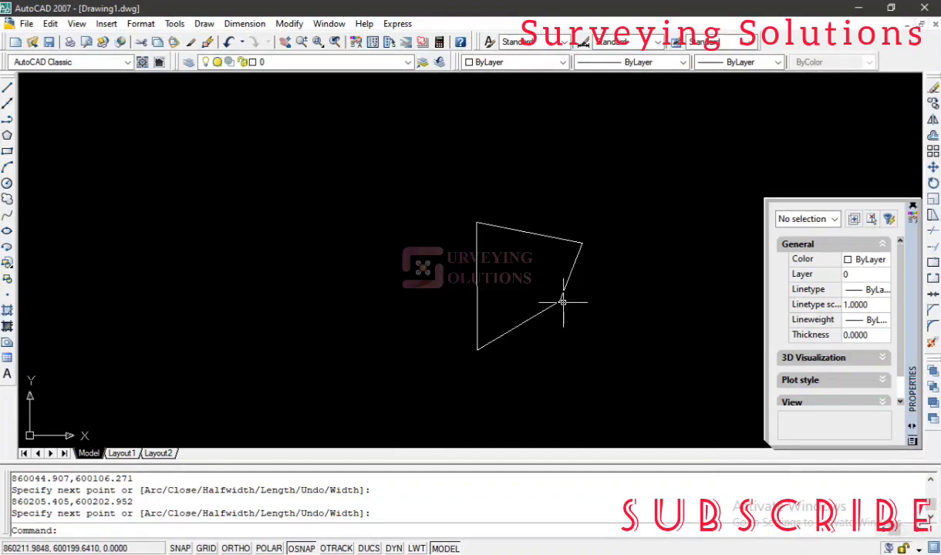
Run COOR with the top-left and top-right boundary vertices as references, numbering from 1
{"action": "type", "text": "coo"}
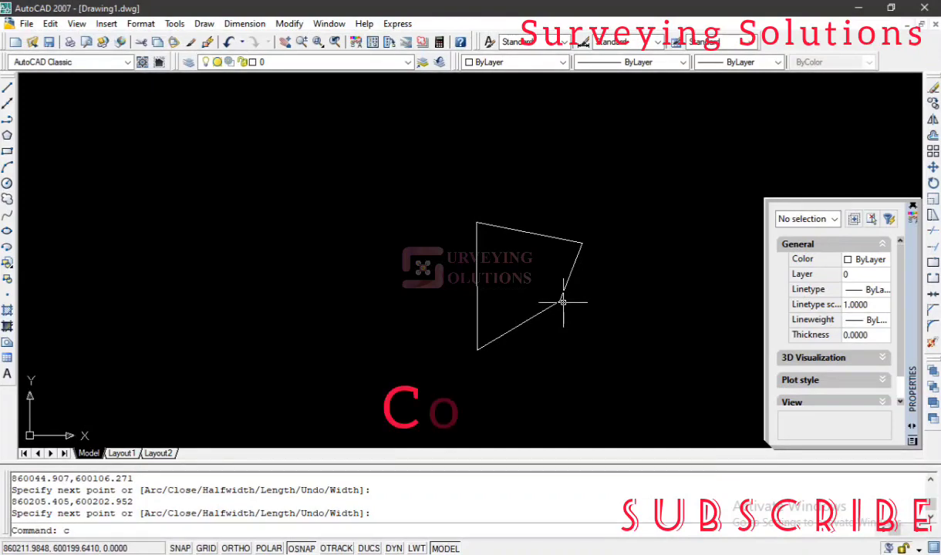
{"action": "type", "text": "r"}
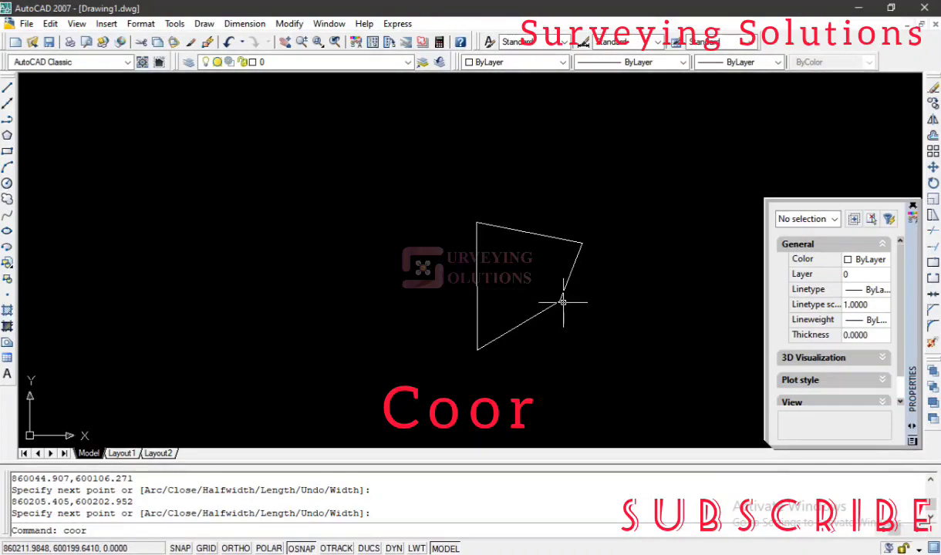
{"action": "key", "text": "Return"}
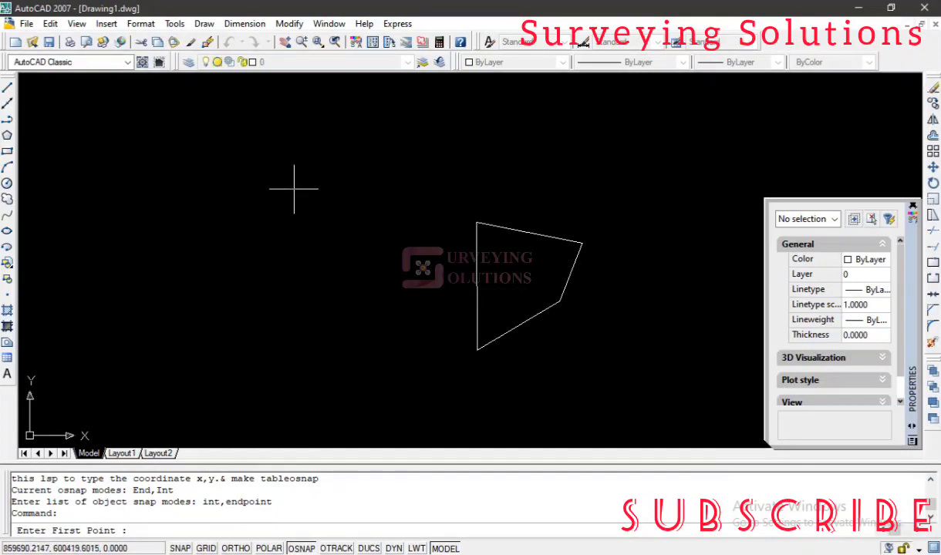
{"action": "left_click", "coordinate": [477, 222]}
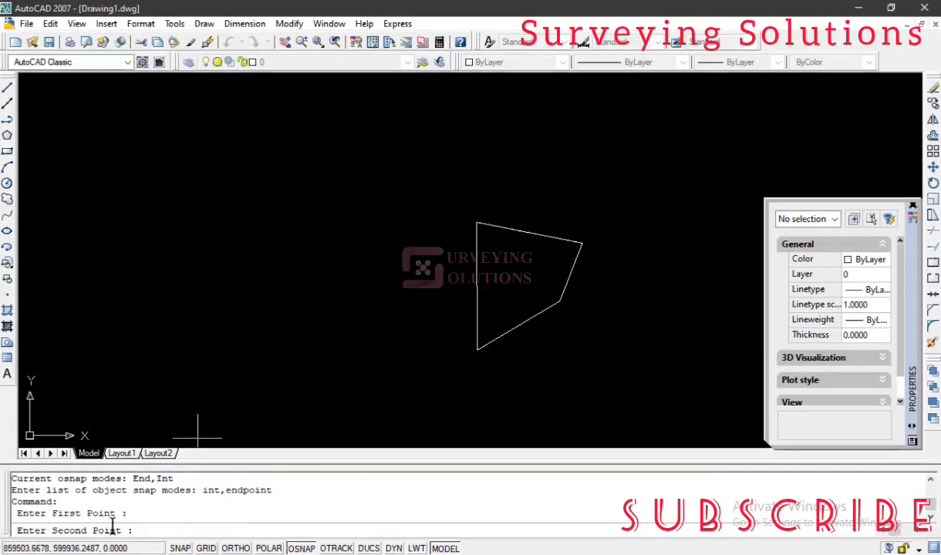
{"action": "left_click", "coordinate": [581, 243]}
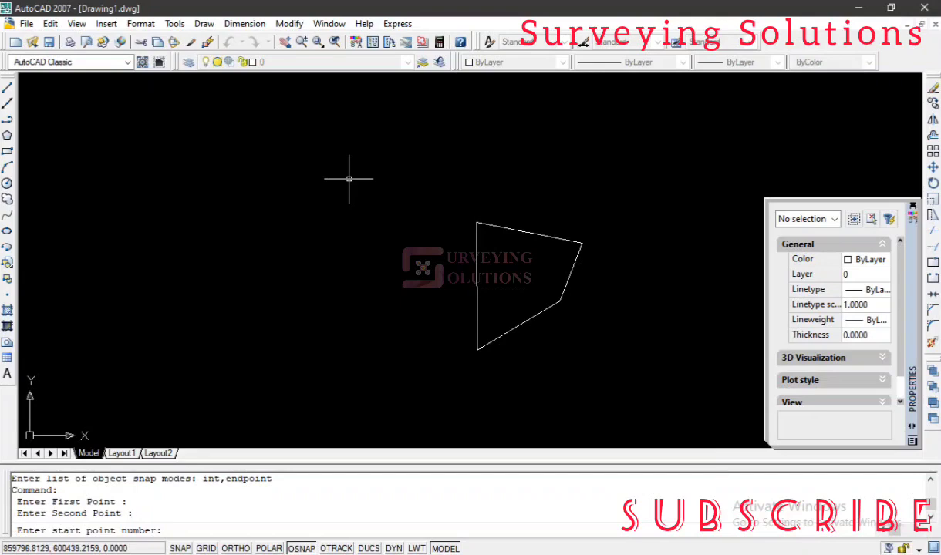
{"action": "type", "text": "1"}
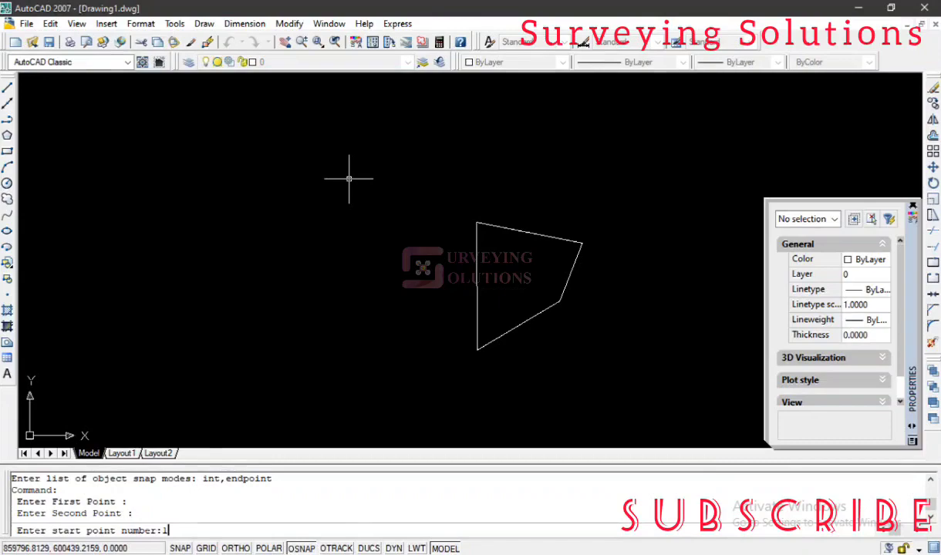
{"action": "key", "text": "Return"}
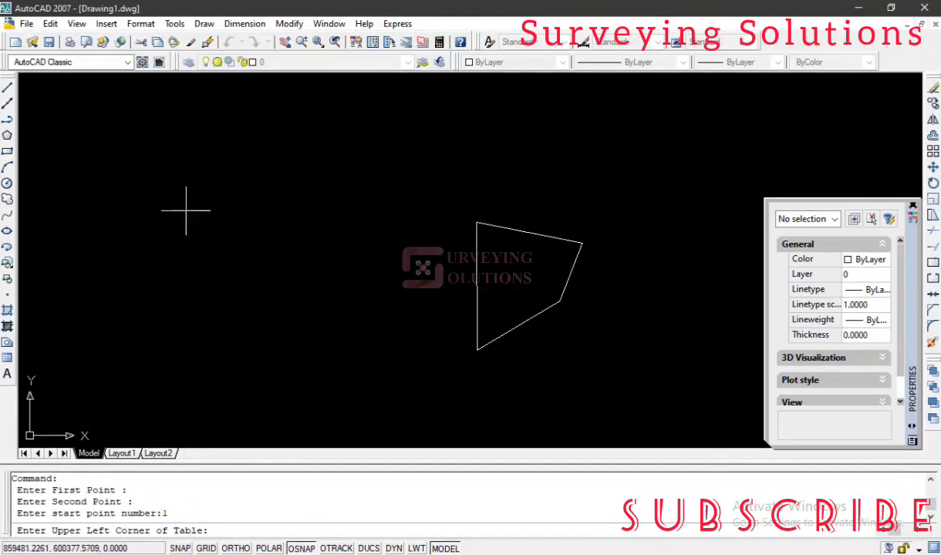
Place the table's upper-left corner and pick the first boundary point as P1
{"action": "left_click", "coordinate": [248, 227]}
{"action": "type", "text": "dt"}
{"action": "key", "text": "Return"}
{"action": "left_click", "coordinate": [249, 229]}
{"action": "type", "text": "0"}
{"action": "key", "text": "Return"}
{"action": "type", "text": "P1"}
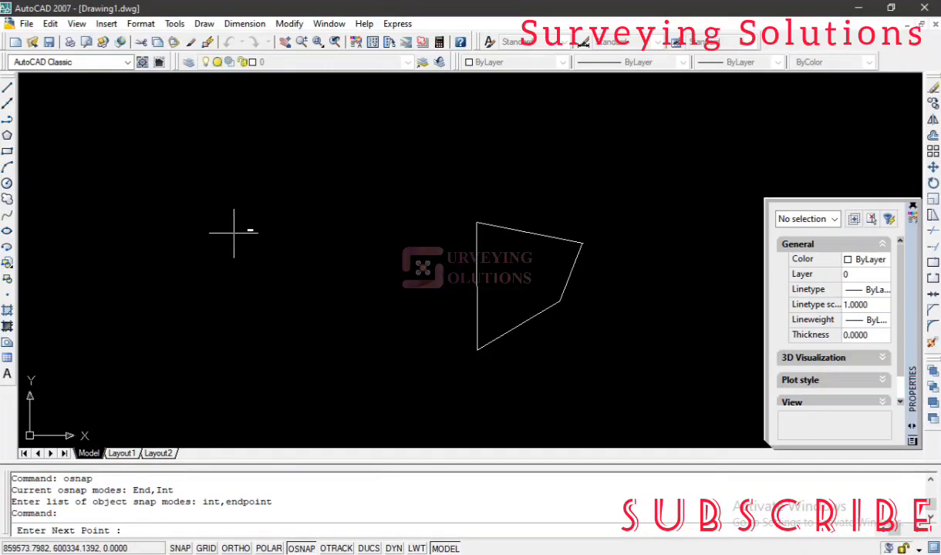
{"action": "scroll", "coordinate": [258, 251], "scroll_direction": "up", "scroll_amount": 10}
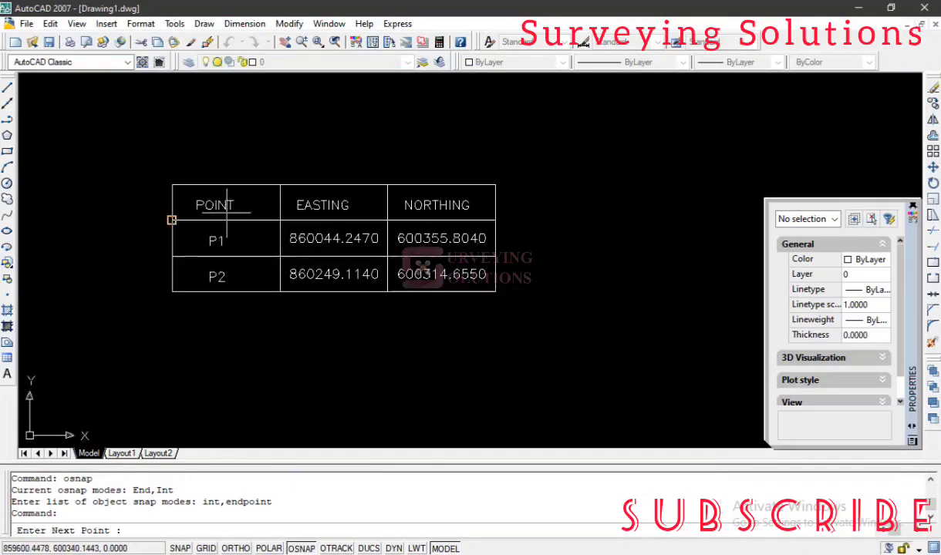
{"action": "scroll", "coordinate": [222, 232], "scroll_direction": "down", "scroll_amount": 4}
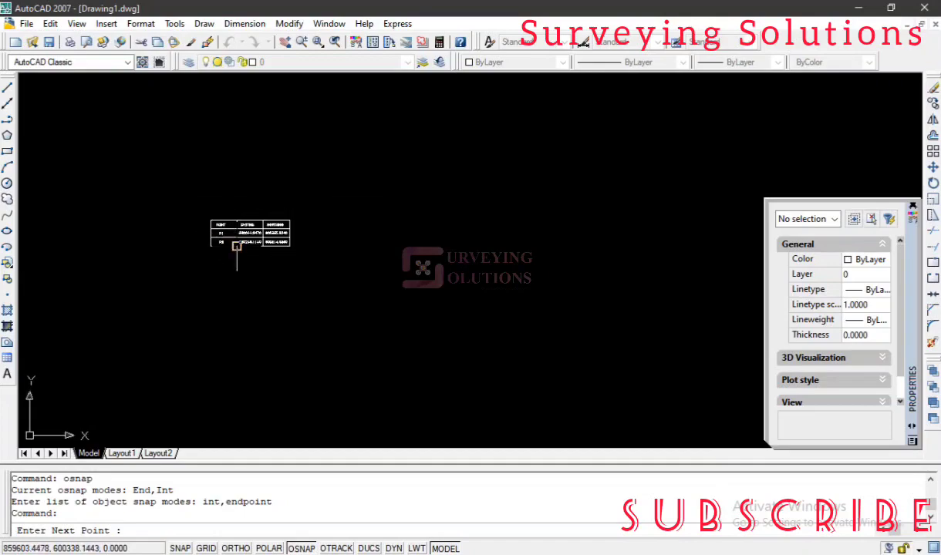
{"action": "scroll", "coordinate": [222, 238], "scroll_direction": "up", "scroll_amount": 4}
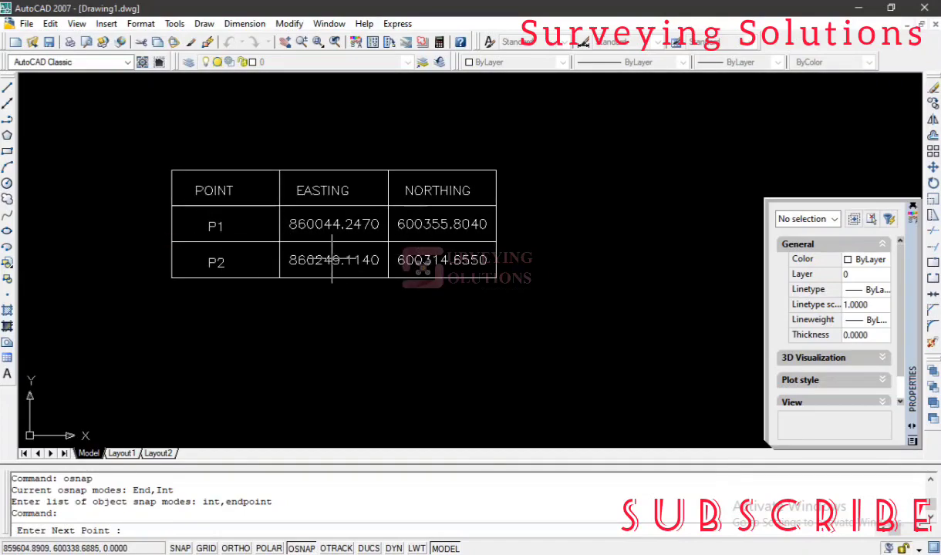
{"action": "scroll", "coordinate": [331, 260], "scroll_direction": "down", "scroll_amount": 10}
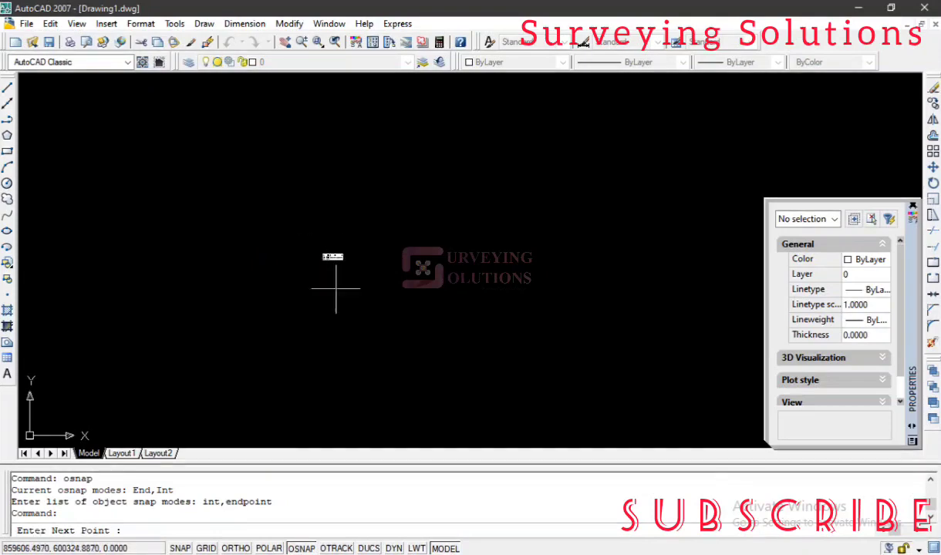
{"action": "scroll", "coordinate": [336, 289], "scroll_direction": "down", "scroll_amount": 5}
{"action": "mouse_move", "coordinate": [542, 332]}
{"action": "middle_mouse_down"}
{"action": "mouse_move", "coordinate": [477, 321]}
{"action": "mouse_move", "coordinate": [360, 277]}
{"action": "middle_mouse_up"}
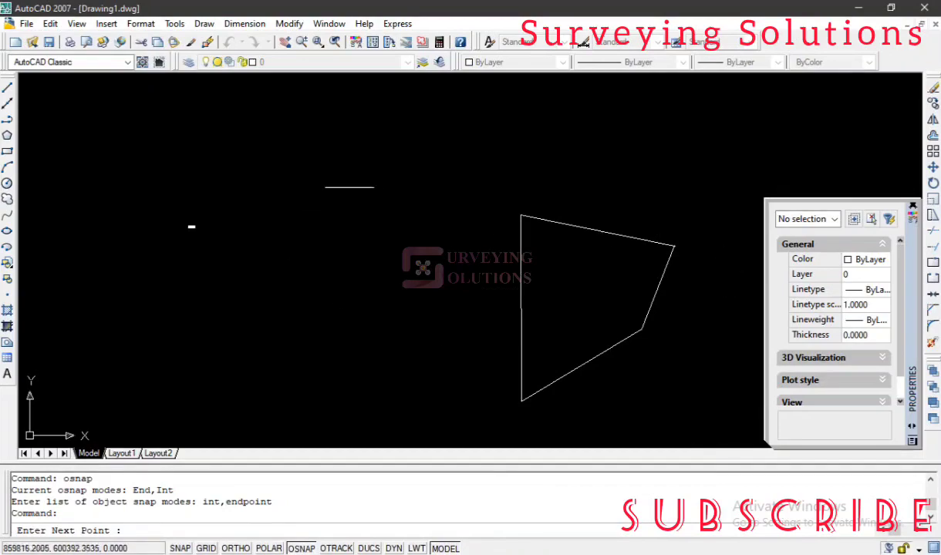
Pick the remaining boundary points in order, adding labelled table rows through P11
{"action": "left_click", "coordinate": [359, 189]}
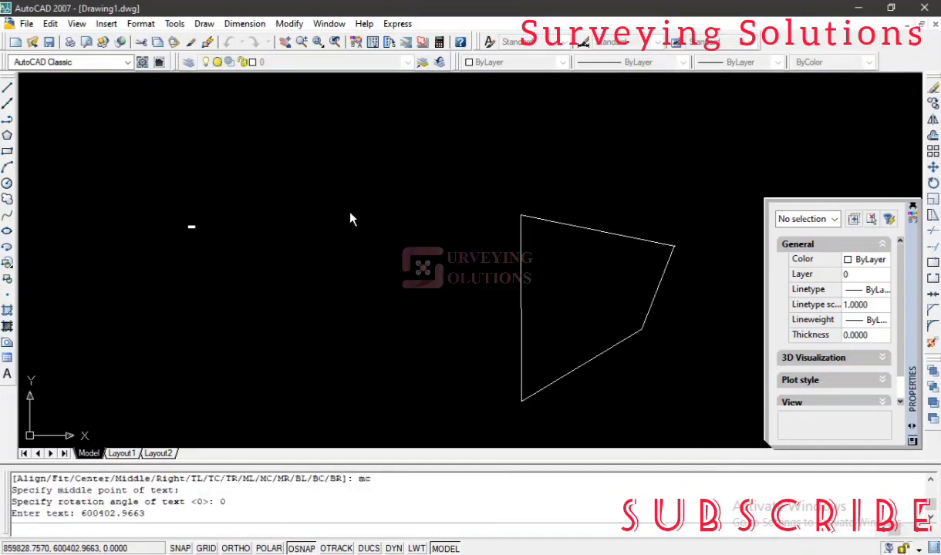
{"action": "left_click", "coordinate": [336, 235]}
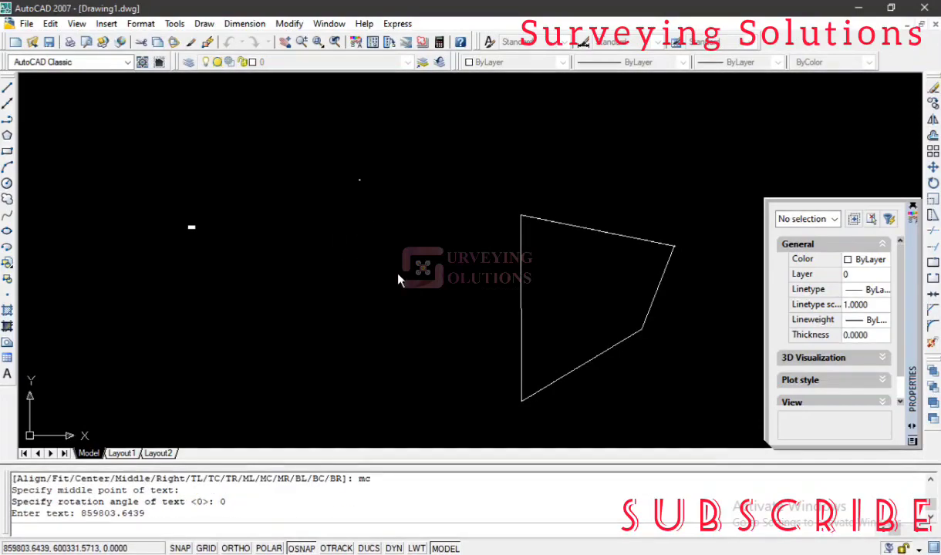
{"action": "left_click", "coordinate": [340, 233]}
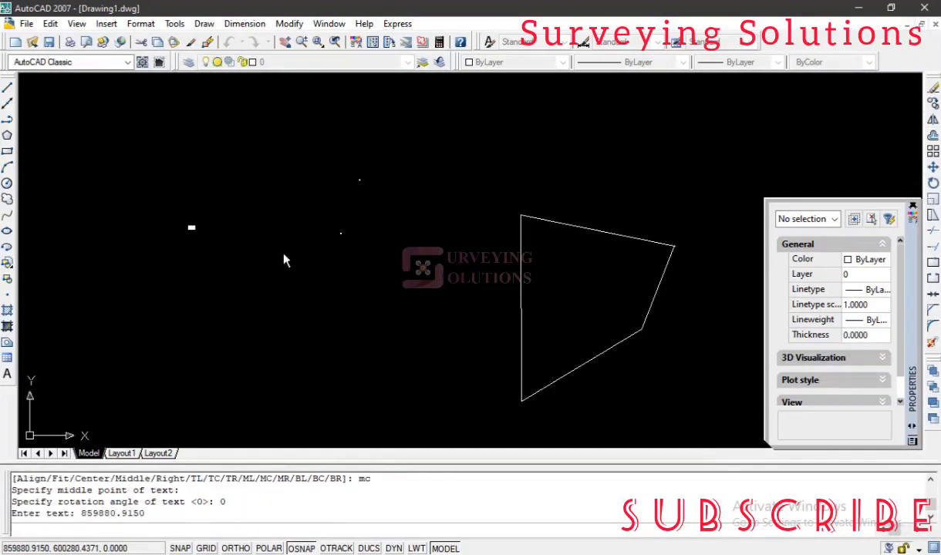
{"action": "scroll", "coordinate": [191, 228], "scroll_direction": "up", "scroll_amount": 10}
{"action": "scroll", "coordinate": [198, 255], "scroll_direction": "up", "scroll_amount": 3}
{"action": "scroll", "coordinate": [195, 248], "scroll_direction": "down", "scroll_amount": 6}
{"action": "scroll", "coordinate": [152, 262], "scroll_direction": "up", "scroll_amount": 3}
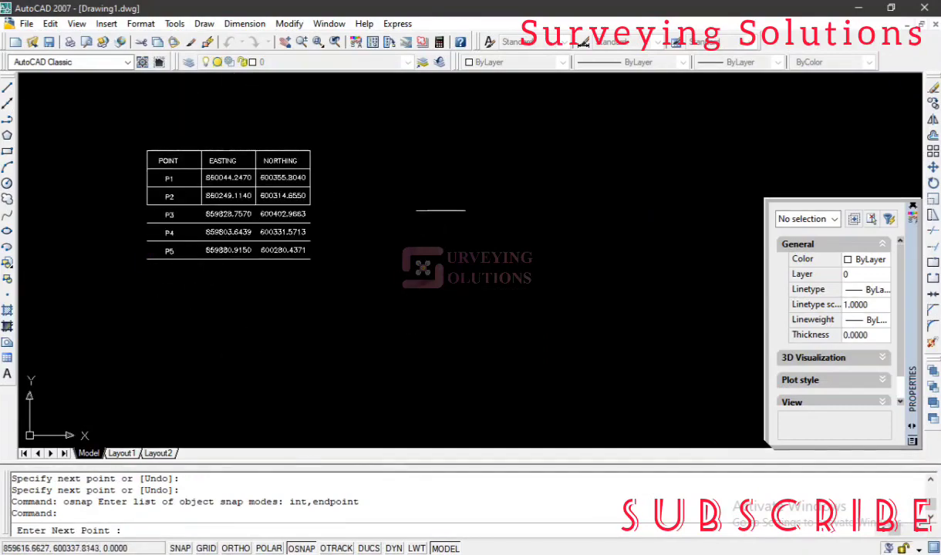
{"action": "left_click", "coordinate": [438, 211]}
{"action": "left_click", "coordinate": [420, 304]}
{"action": "left_click", "coordinate": [536, 229]}
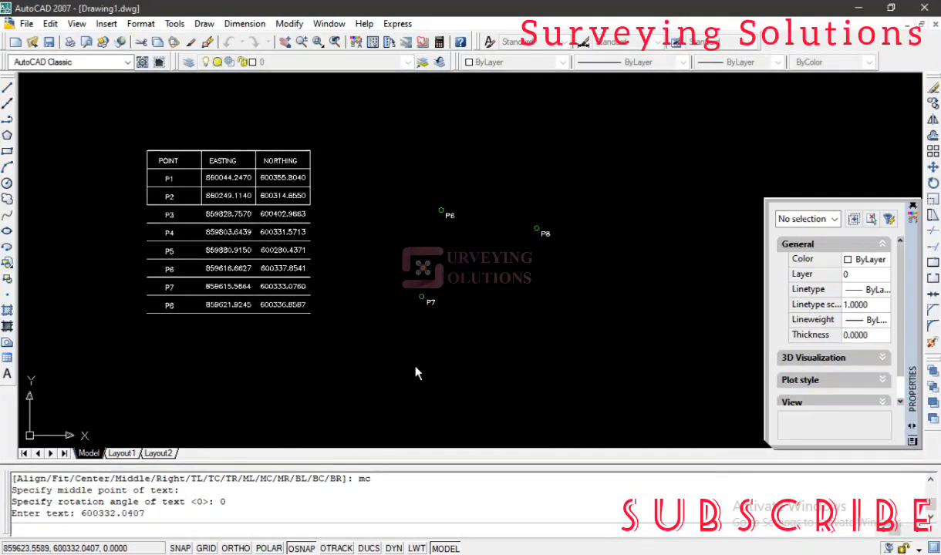
{"action": "left_click", "coordinate": [398, 159]}
{"action": "left_click", "coordinate": [550, 141]}
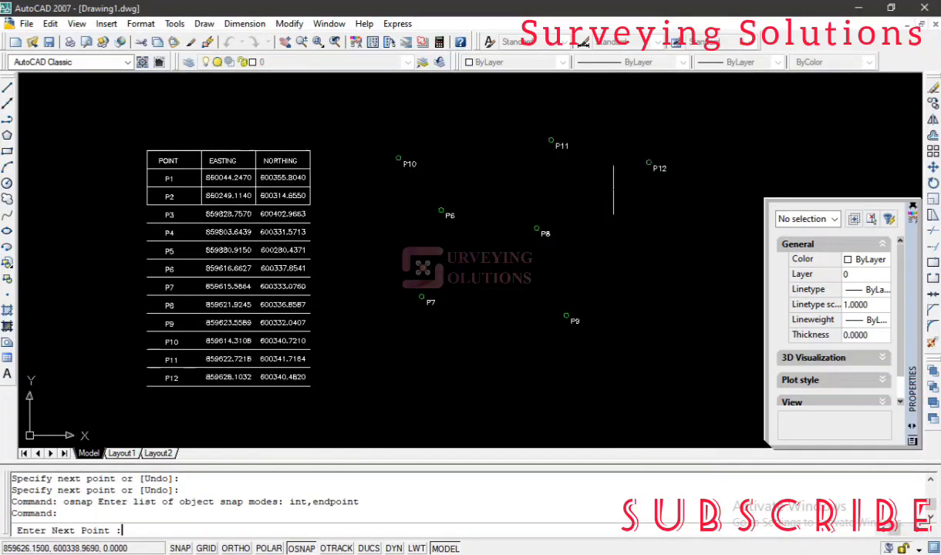
End the point-labelling routine, leaving the twelve-row P1–P12 coordinate table
{"action": "key", "text": "Return"}
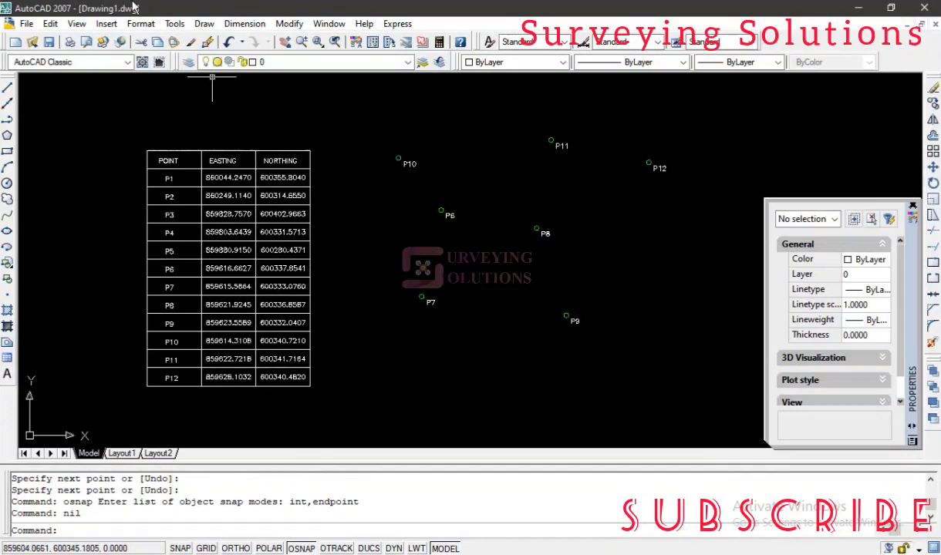
Load TE_TableExport.lsp from the LISPS folder via Tools > Load Application, then close
{"action": "left_click", "coordinate": [174, 24]}
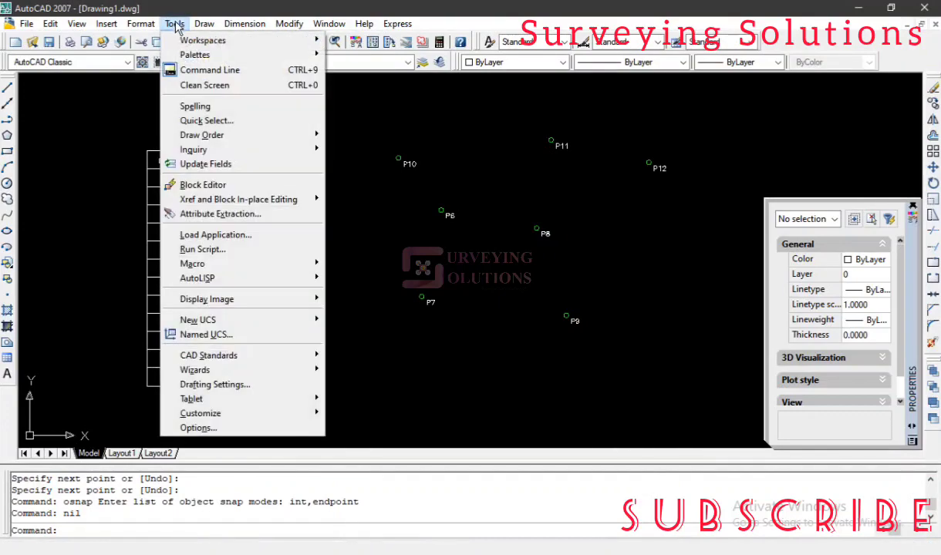
{"action": "left_click", "coordinate": [240, 238]}
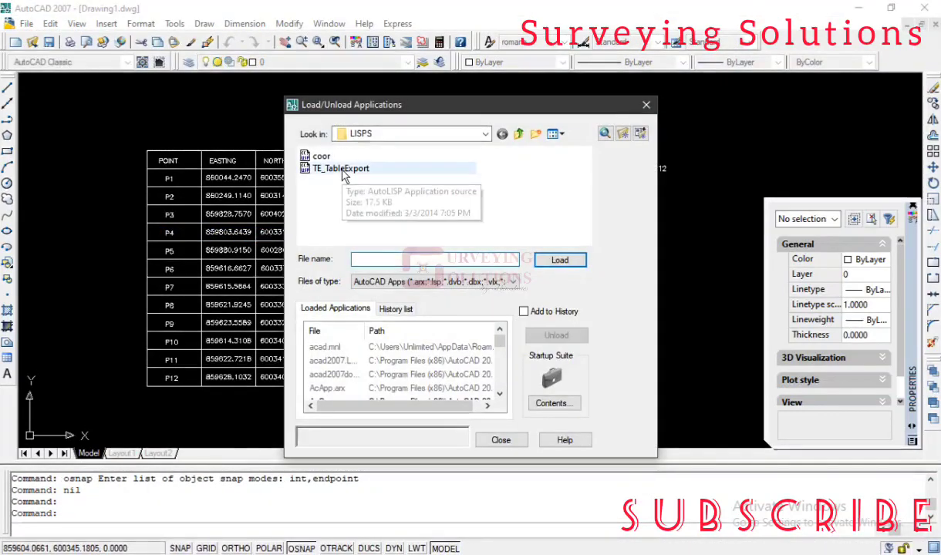
{"action": "left_click", "coordinate": [343, 171]}
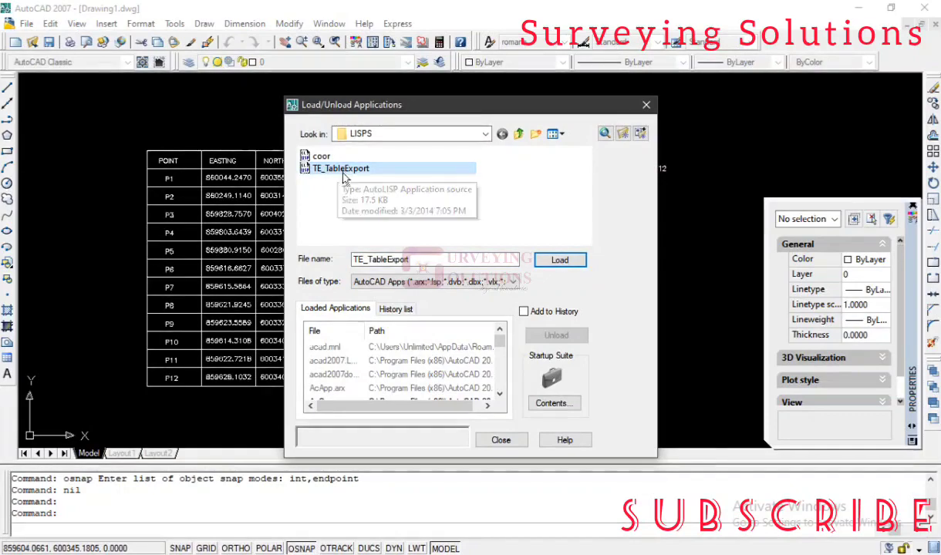
{"action": "left_click", "coordinate": [558, 260]}
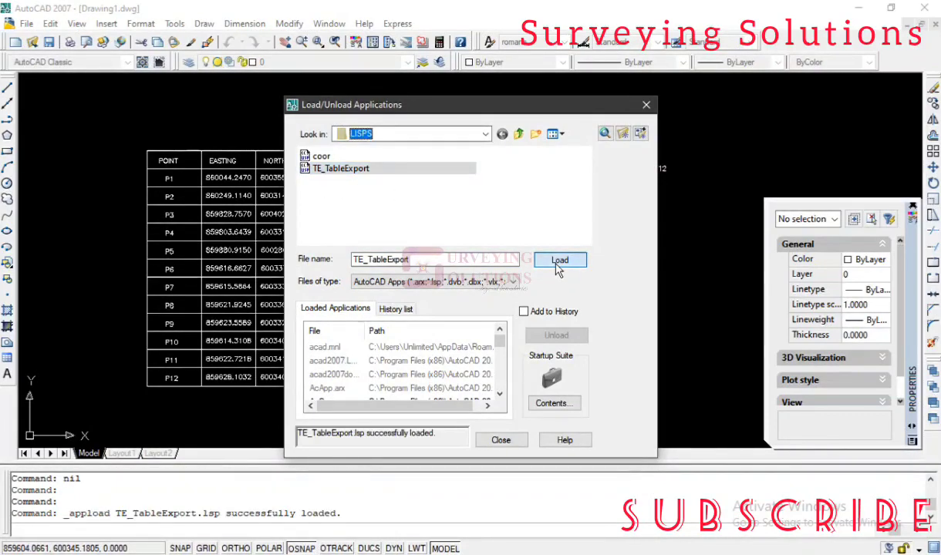
{"action": "left_click", "coordinate": [498, 439]}
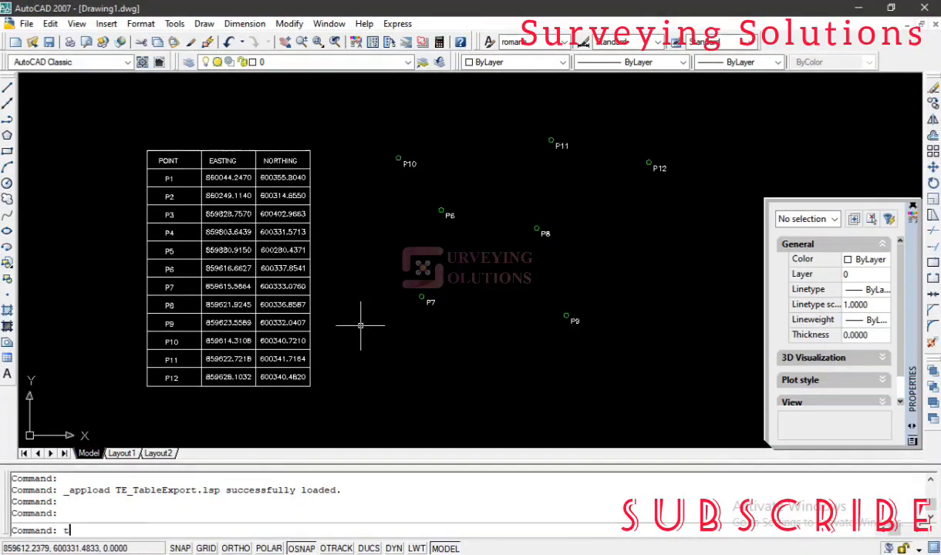
Run TE and window-select all 61 coordinate-table objects to export them to Excel
{"action": "type", "text": "e"}
{"action": "key", "text": "Return"}
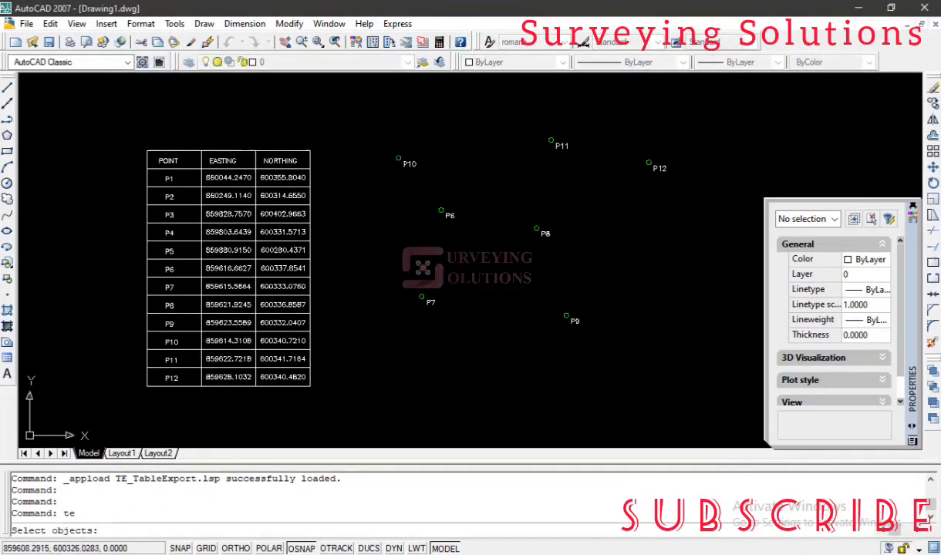
{"action": "left_click", "coordinate": [342, 405]}
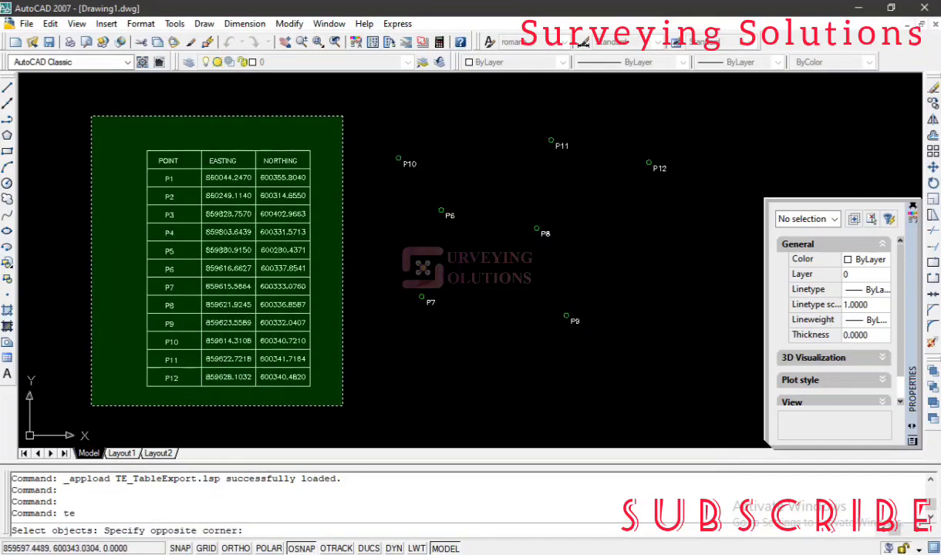
{"action": "left_click", "coordinate": [92, 115]}
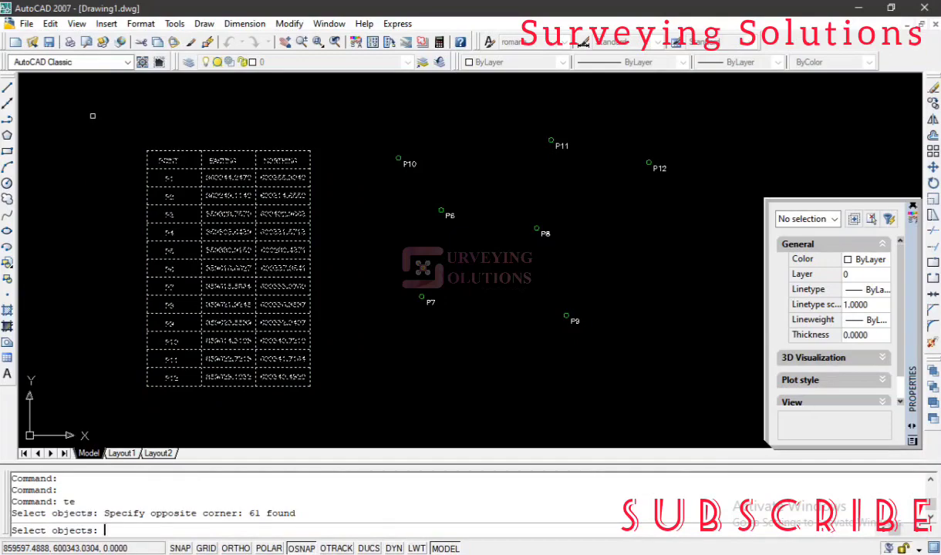
{"action": "key", "text": "Return"}
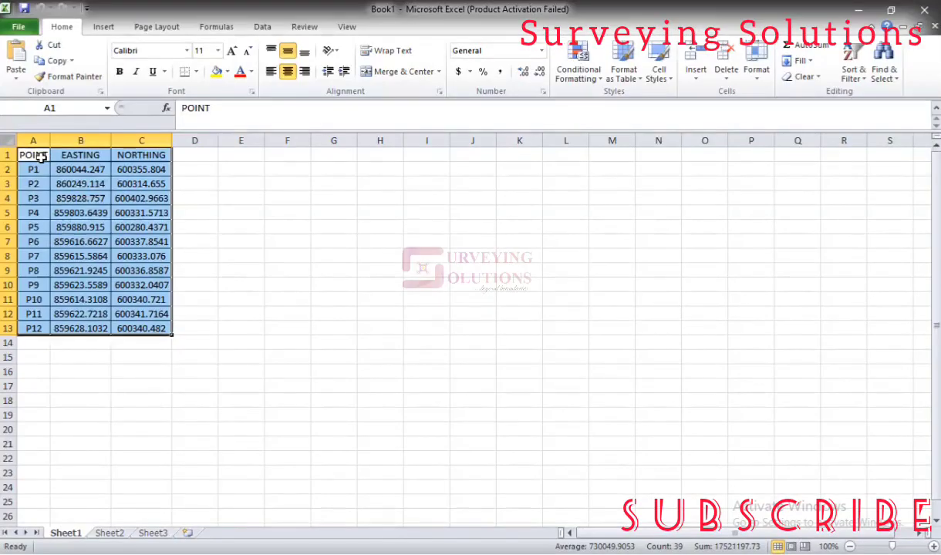
Widen column A, check the P4 easting and P1 northing values, then minimise Excel
{"action": "left_click", "coordinate": [43, 158]}
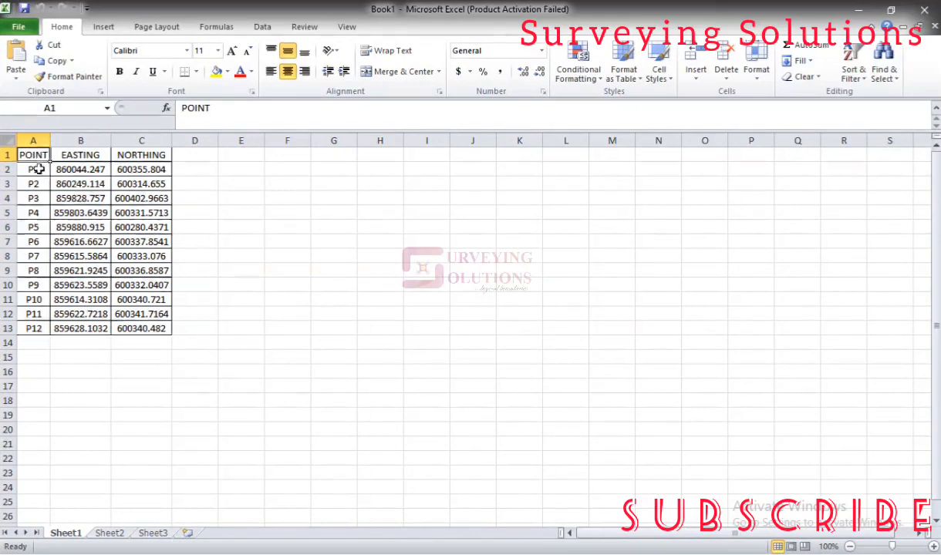
{"action": "double_click", "coordinate": [48, 142]}
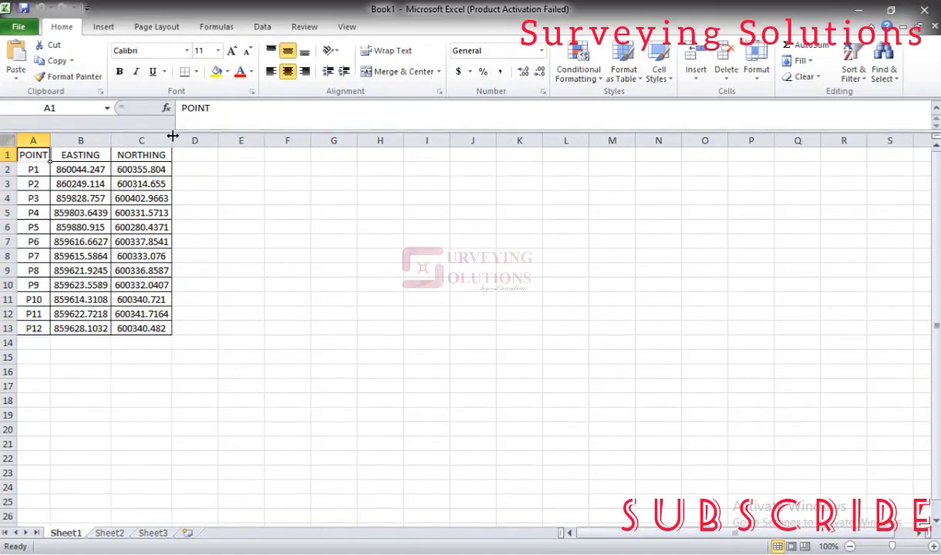
{"action": "left_click", "coordinate": [78, 211]}
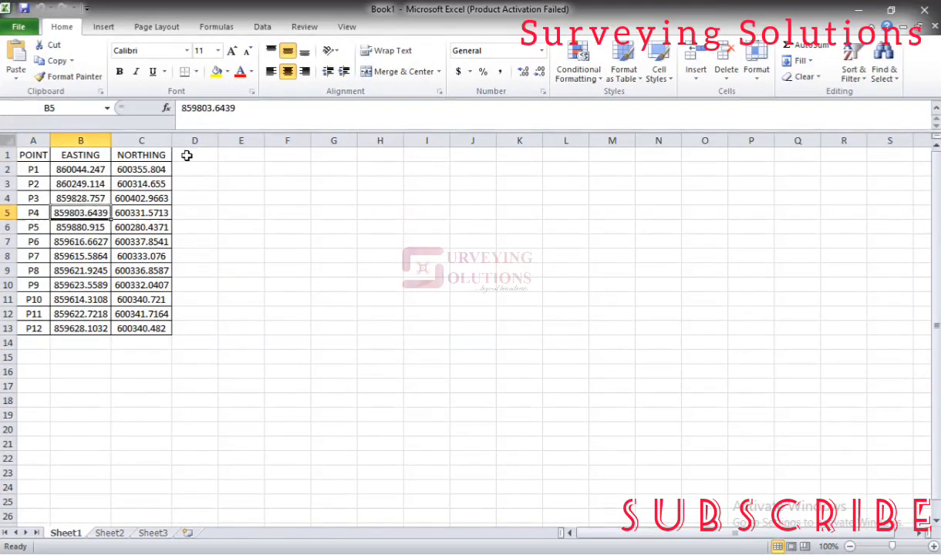
{"action": "left_click", "coordinate": [187, 154]}
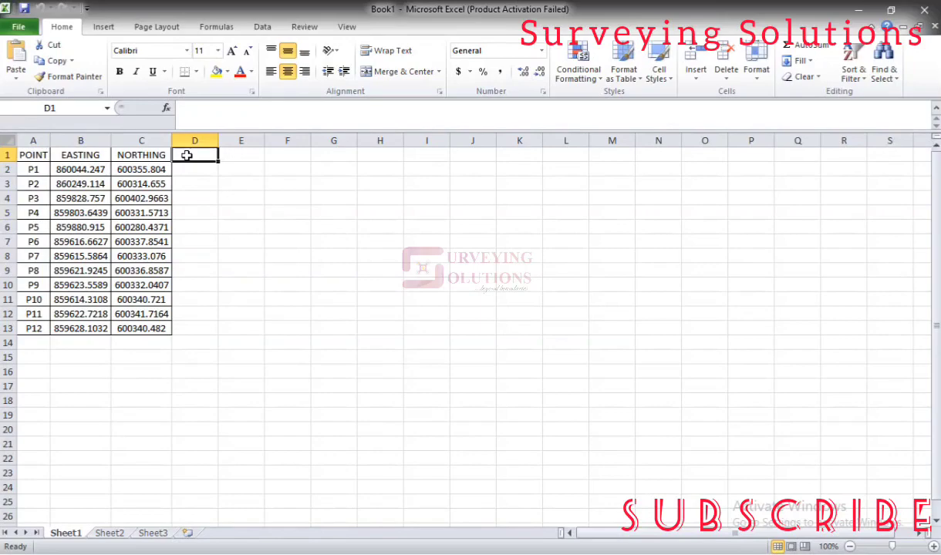
{"action": "left_click", "coordinate": [125, 173]}
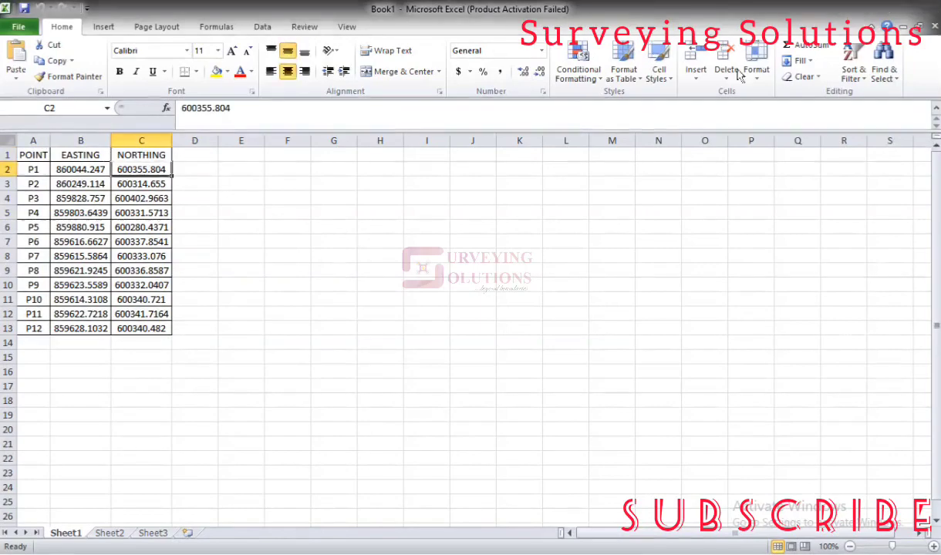
{"action": "left_click", "coordinate": [858, 9]}
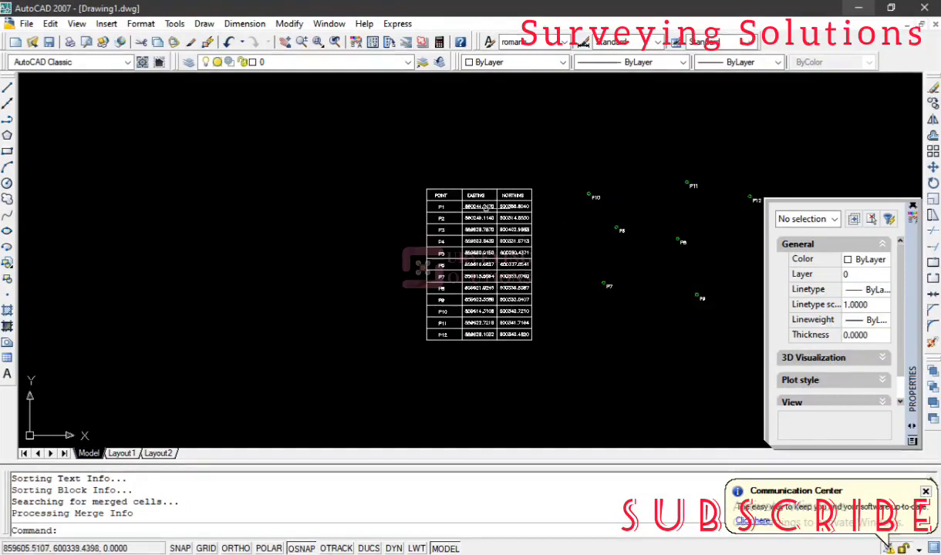
Zoom to extents and in on the coordinate table, then return to Excel's Book1
{"action": "scroll", "coordinate": [467, 189], "scroll_direction": "up", "scroll_amount": 5}
{"action": "type", "text": "z"}
{"action": "key", "text": "Return"}
{"action": "type", "text": "e"}
{"action": "key", "text": "Return"}
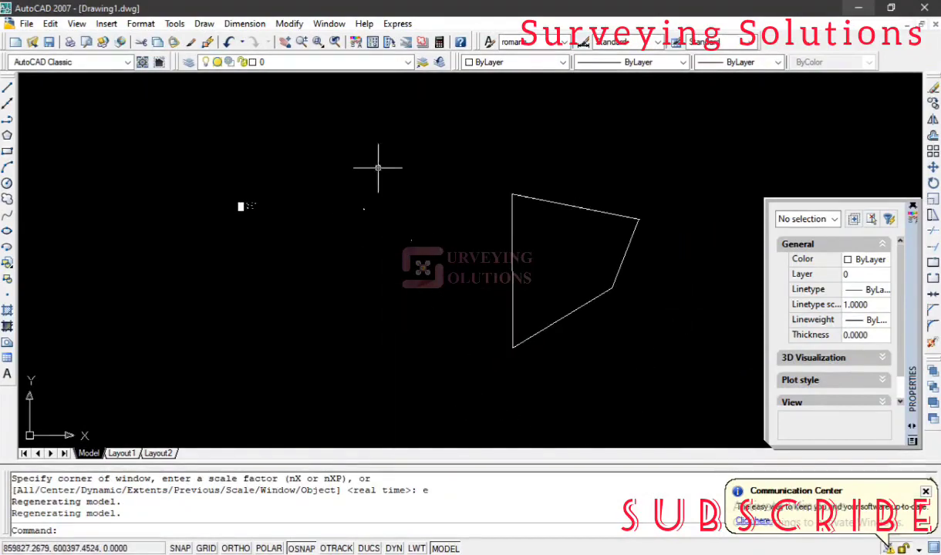
{"action": "scroll", "coordinate": [376, 162], "scroll_direction": "up", "scroll_amount": 4}
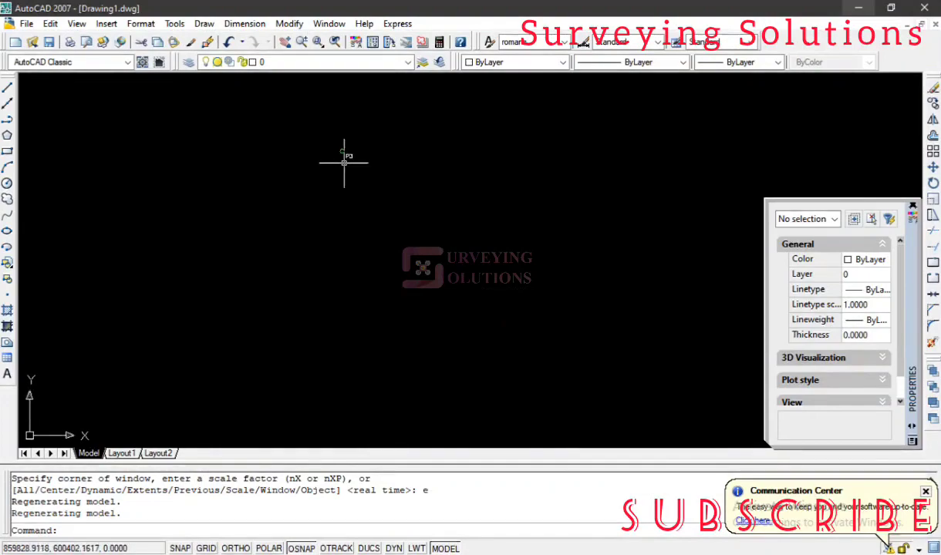
{"action": "scroll", "coordinate": [342, 154], "scroll_direction": "down", "scroll_amount": 4}
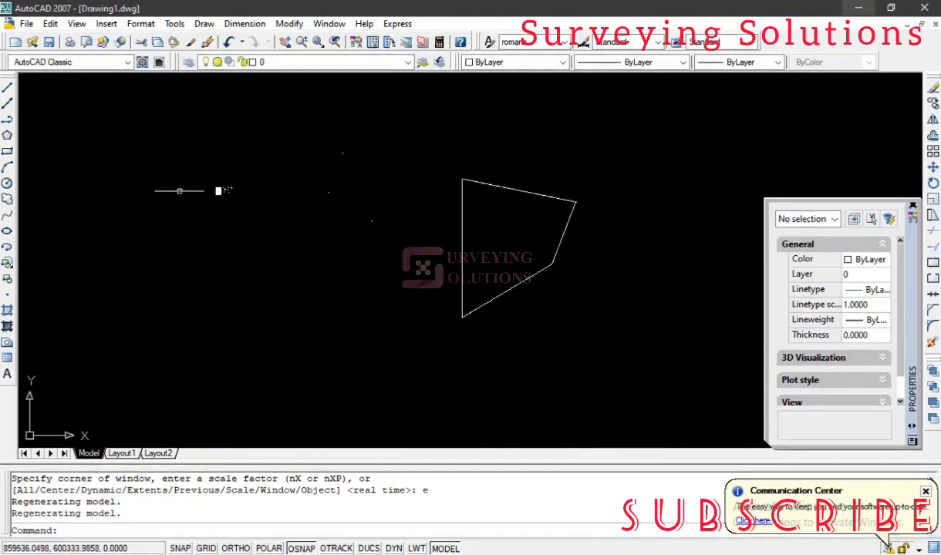
{"action": "scroll", "coordinate": [209, 196], "scroll_direction": "up", "scroll_amount": 2}
{"action": "scroll", "coordinate": [213, 158], "scroll_direction": "up", "scroll_amount": 2}
{"action": "scroll", "coordinate": [210, 143], "scroll_direction": "up", "scroll_amount": 6}
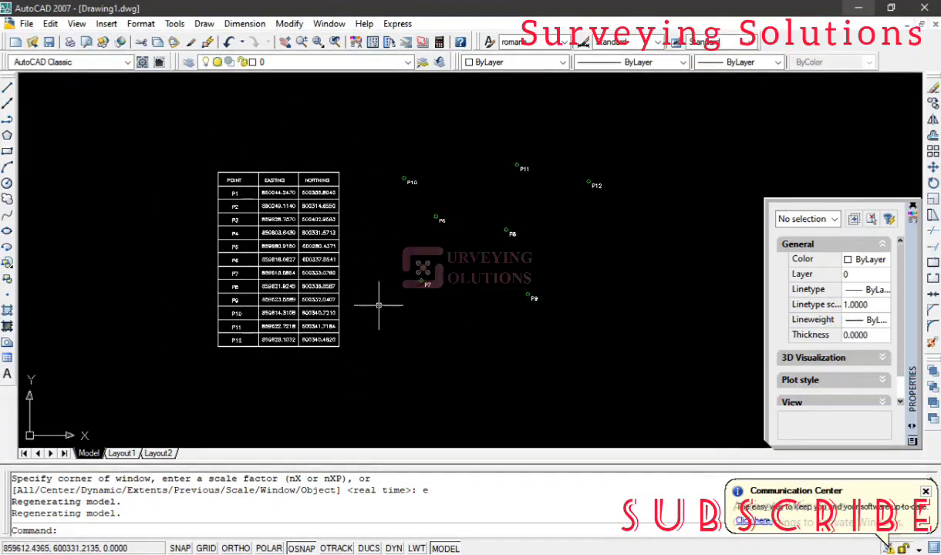
{"action": "key", "text": "alt+Tab"}
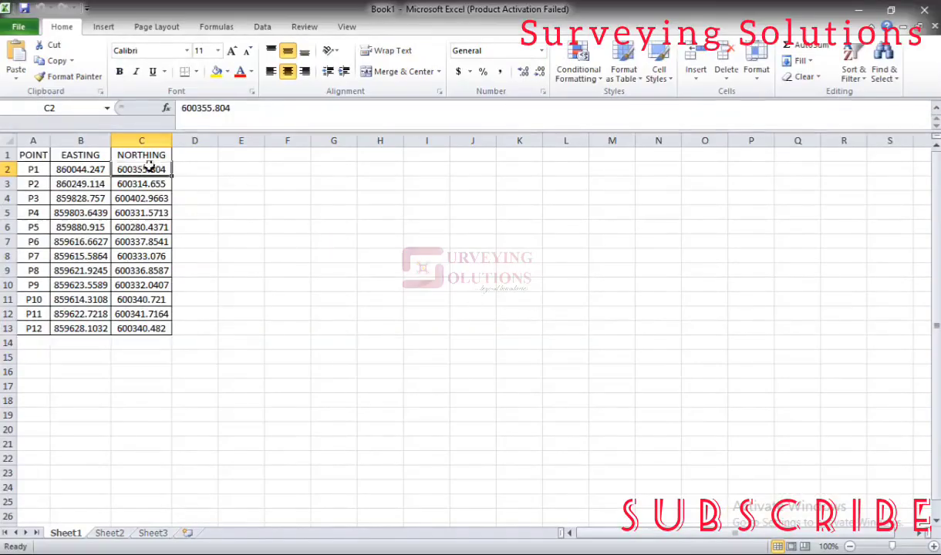
Check the P1 easting value in cell B2, then minimise the Excel sheet
{"action": "left_click", "coordinate": [96, 168]}
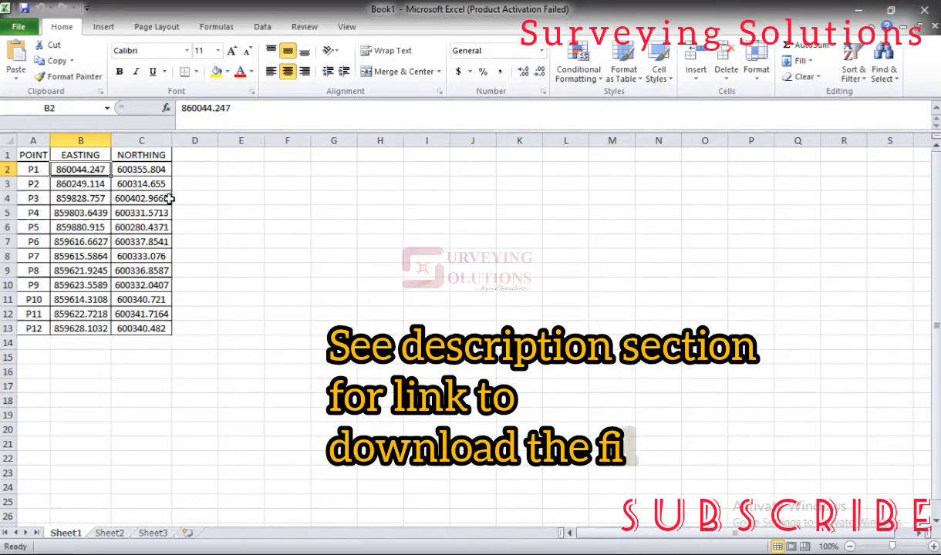
{"action": "left_click", "coordinate": [857, 9]}
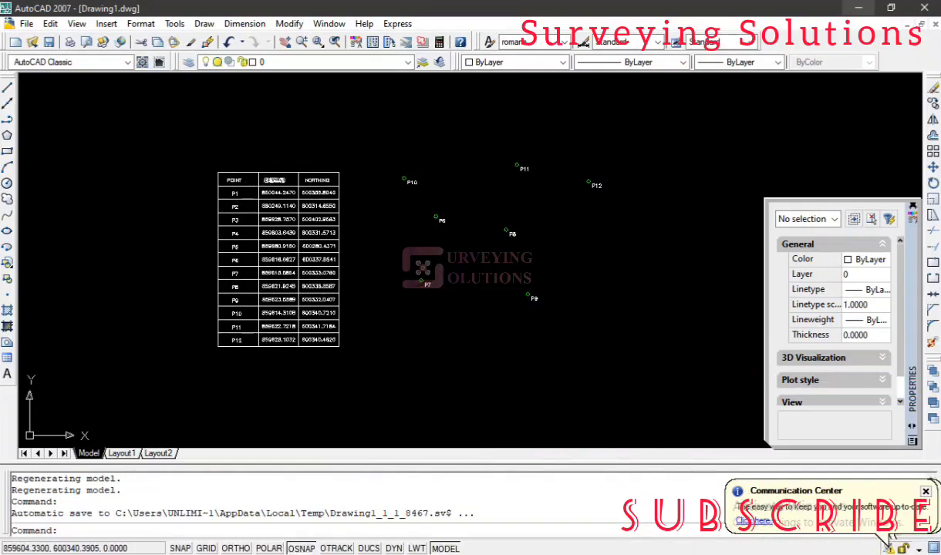
{"action": "scroll", "coordinate": [270, 180], "scroll_direction": "up", "scroll_amount": 3}
{"action": "left_click", "coordinate": [268, 180]}
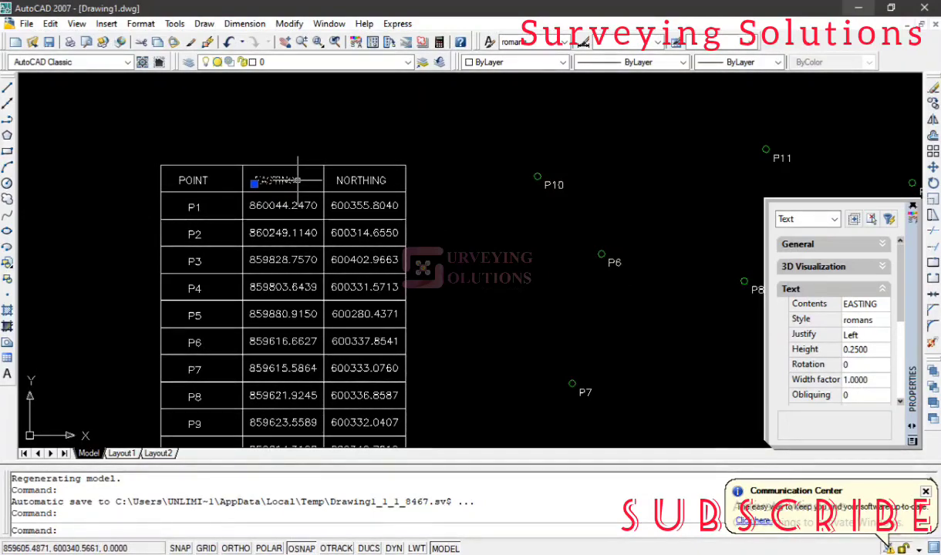
{"action": "left_click", "coordinate": [849, 364]}
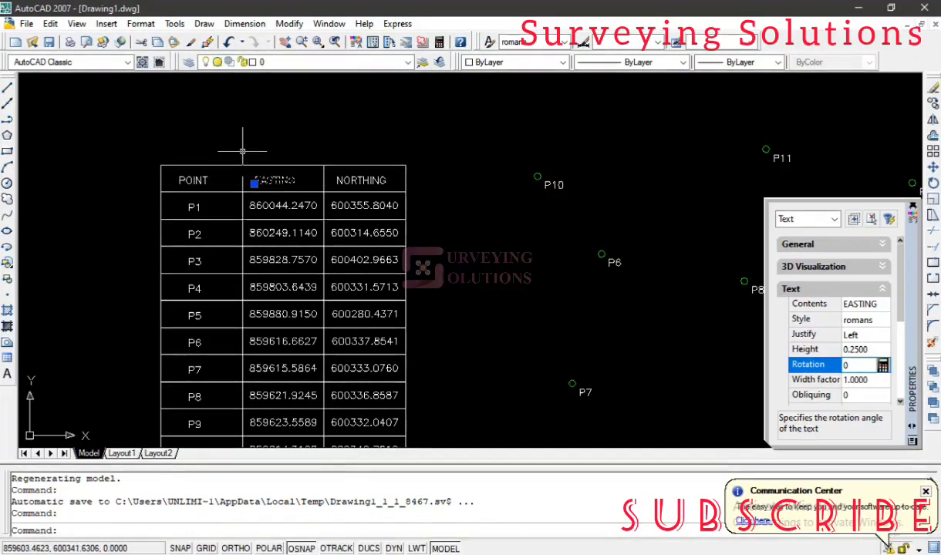
{"action": "key", "text": "Escape"}
{"action": "key", "text": "Escape"}
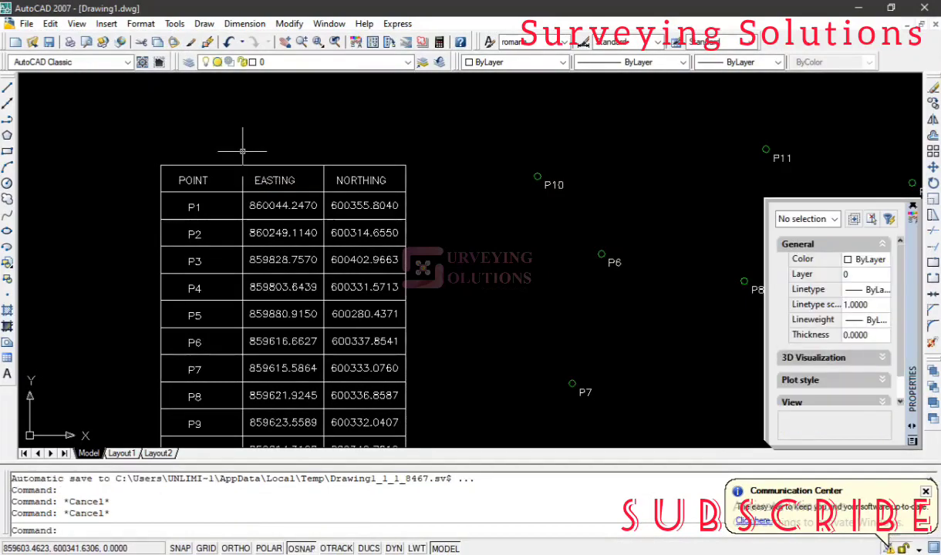
{"action": "type", "text": "z"}
{"action": "key", "text": "Return"}
{"action": "type", "text": "e"}
Zoom to extents, frame the P1–P12 table beside the points, then bring Excel forward
{"action": "key", "text": "Return"}
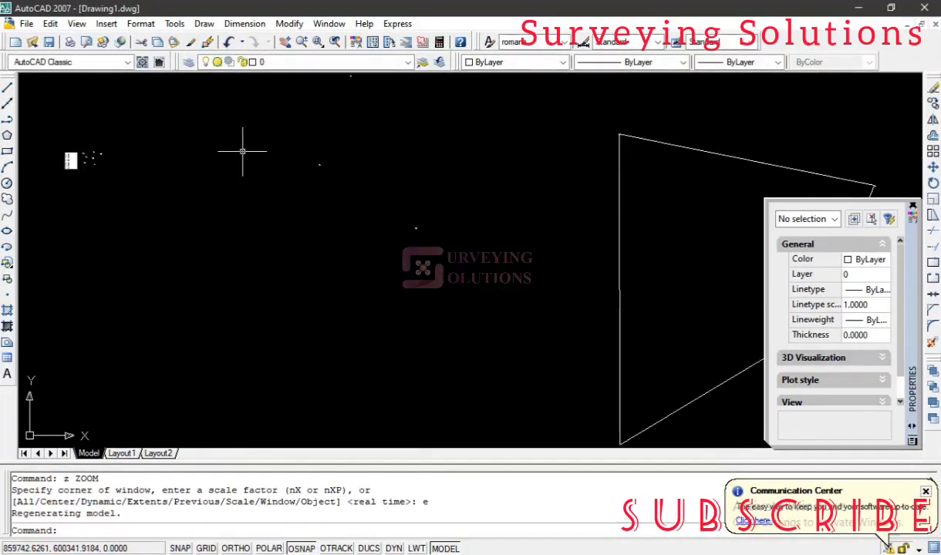
{"action": "scroll", "coordinate": [242, 151], "scroll_direction": "down", "scroll_amount": 2}
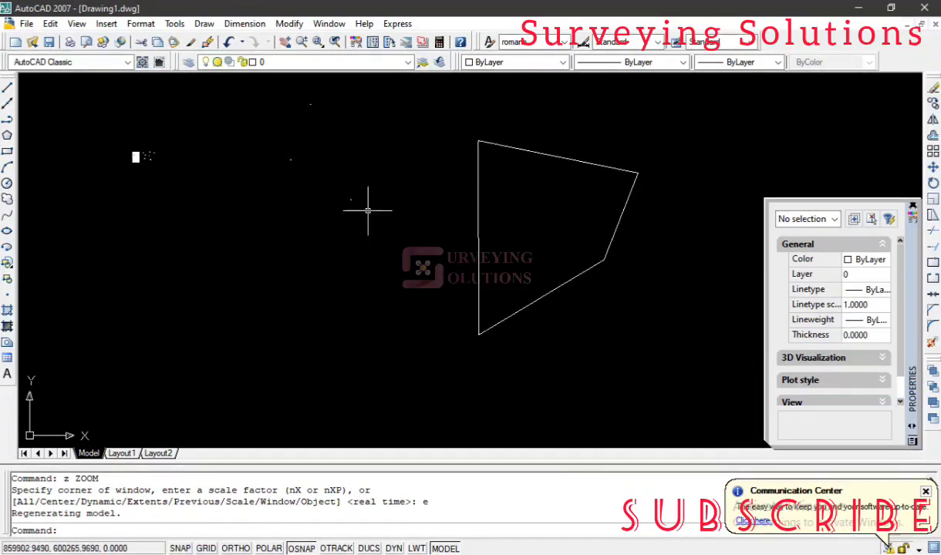
{"action": "scroll", "coordinate": [136, 158], "scroll_direction": "up", "scroll_amount": 3}
{"action": "scroll", "coordinate": [136, 158], "scroll_direction": "up", "scroll_amount": 4}
{"action": "middle_click_drag", "start_coordinate": [67, 158], "coordinate": [162, 175]}
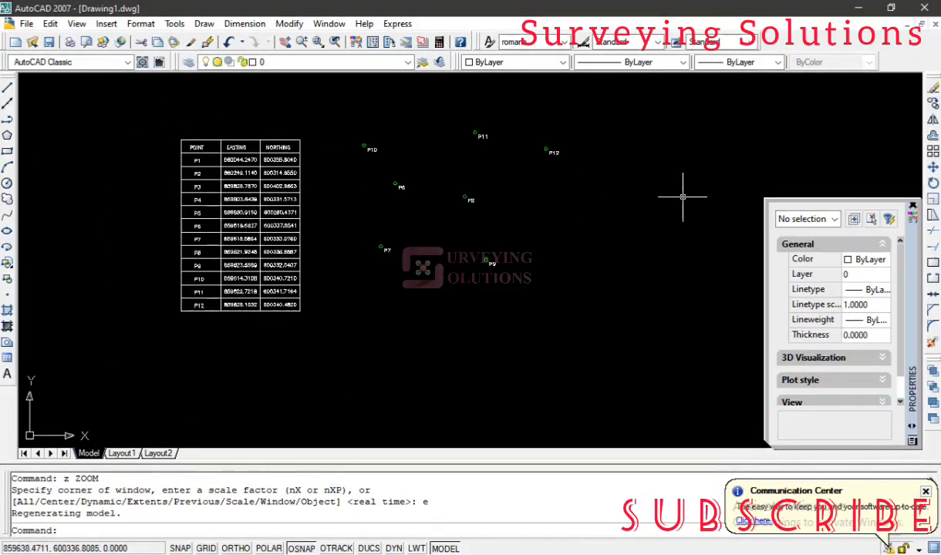
{"action": "key", "text": "alt+Tab"}
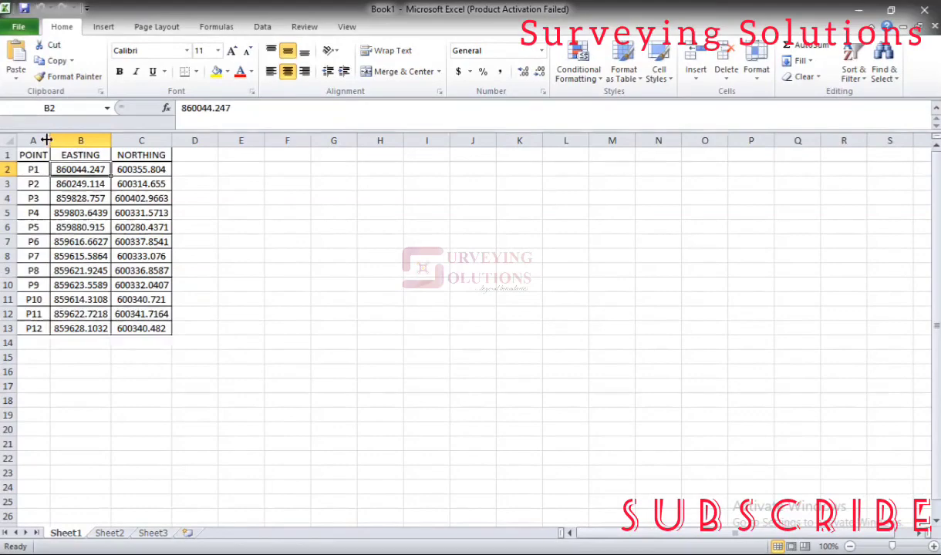
Minimise the Excel Book1 sheet to bring the AutoCAD point table back
{"action": "left_click", "coordinate": [861, 11]}
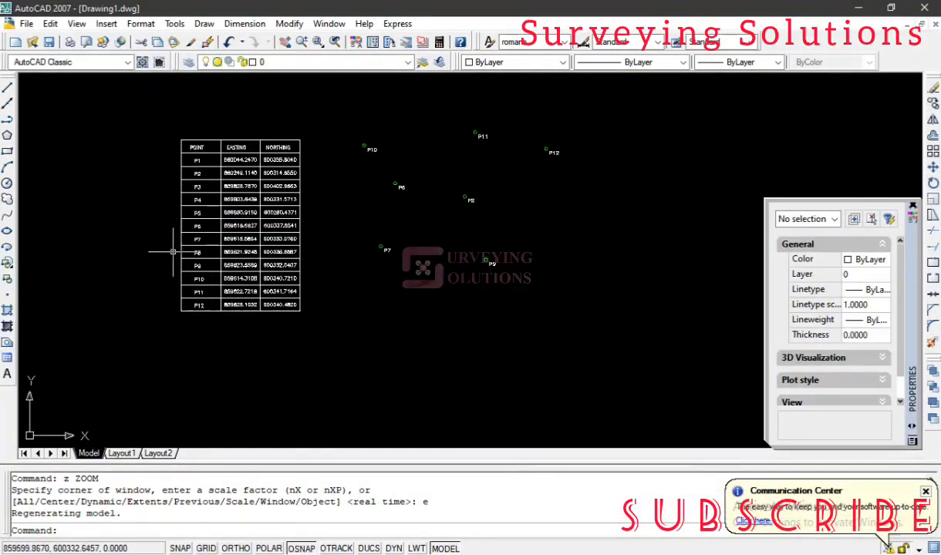